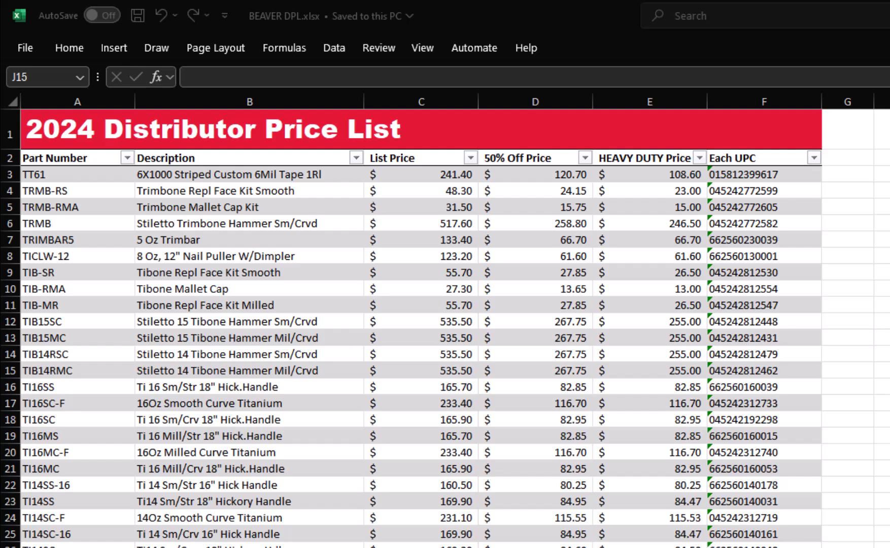
- Capture a screen snip of the price list's title, column headers and first rows, and move the snip window aside
{"action": "key", "text": "super+shift+s"}
{"action": "left_click_drag", "start_coordinate": [12, 99], "coordinate": [833, 340]}
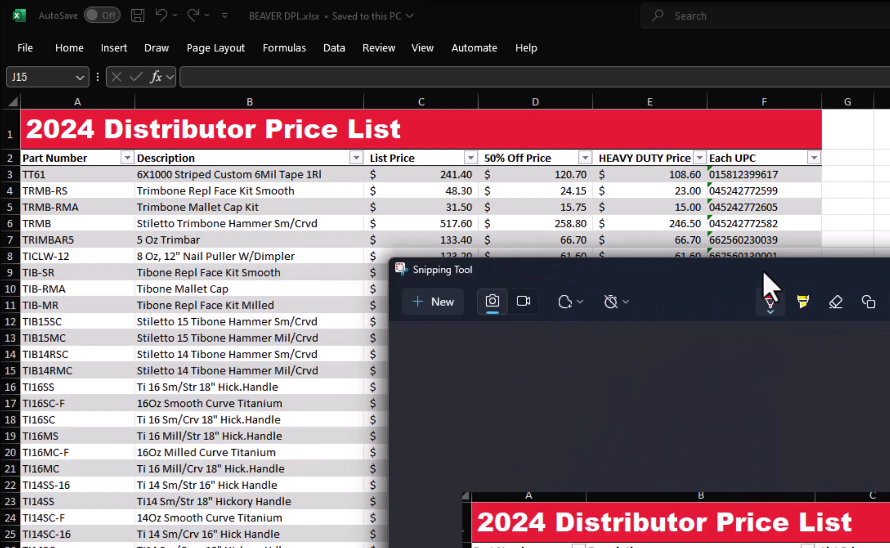
{"action": "left_click_drag", "start_coordinate": [763, 271], "coordinate": [889, 180]}
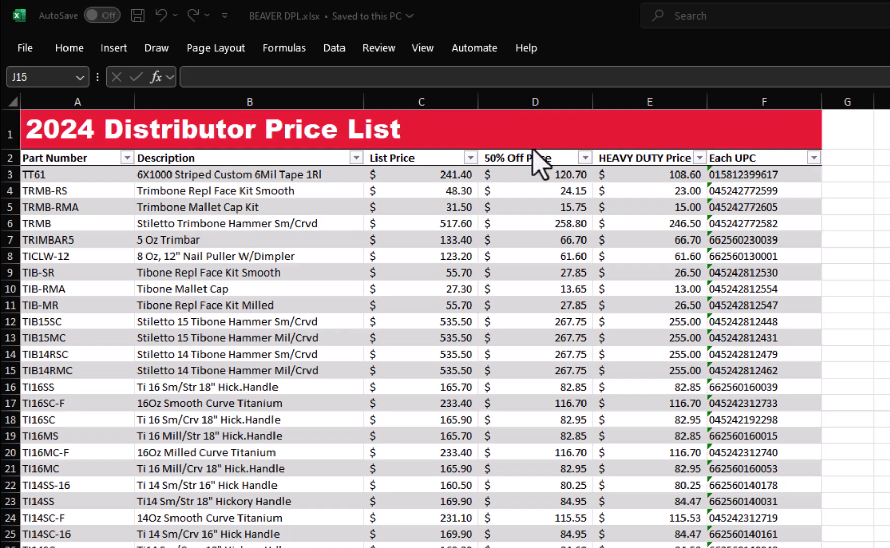
{"action": "scroll", "coordinate": [355, 152], "scroll_direction": "down", "scroll_amount": 1}
{"action": "left_click", "coordinate": [27, 50]}
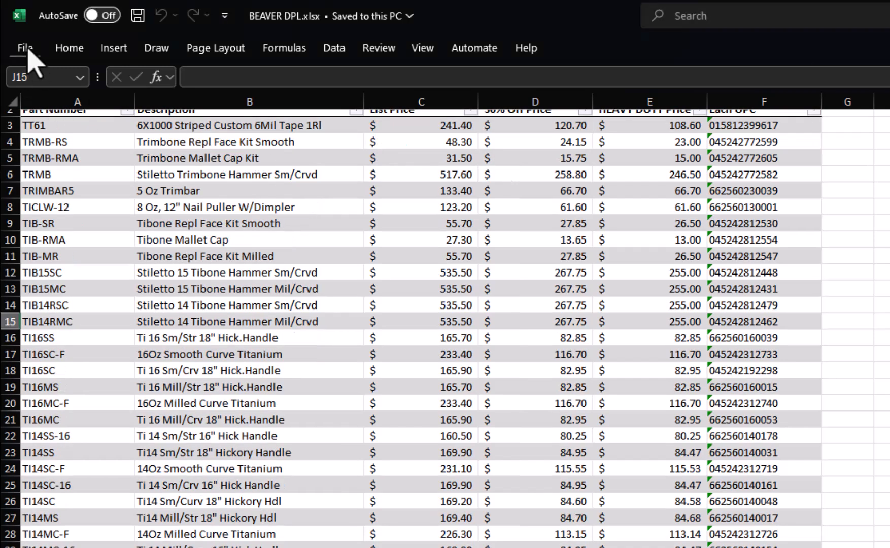
{"action": "left_click", "coordinate": [26, 49]}
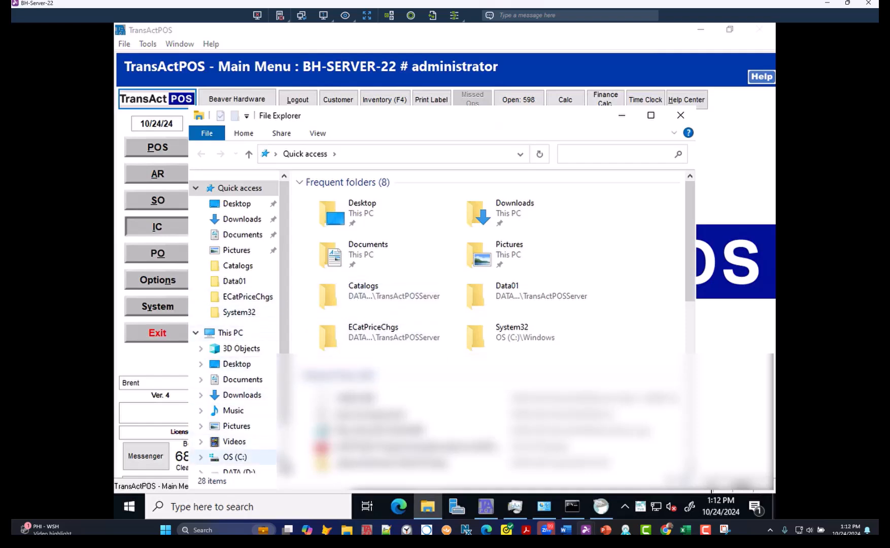
- Copy BEAVER DPL.xlsx into the server folder M:\TransActPOSServer\Catalogs\Milwaukee
{"action": "scroll", "coordinate": [238, 447], "scroll_direction": "down", "scroll_amount": 2}
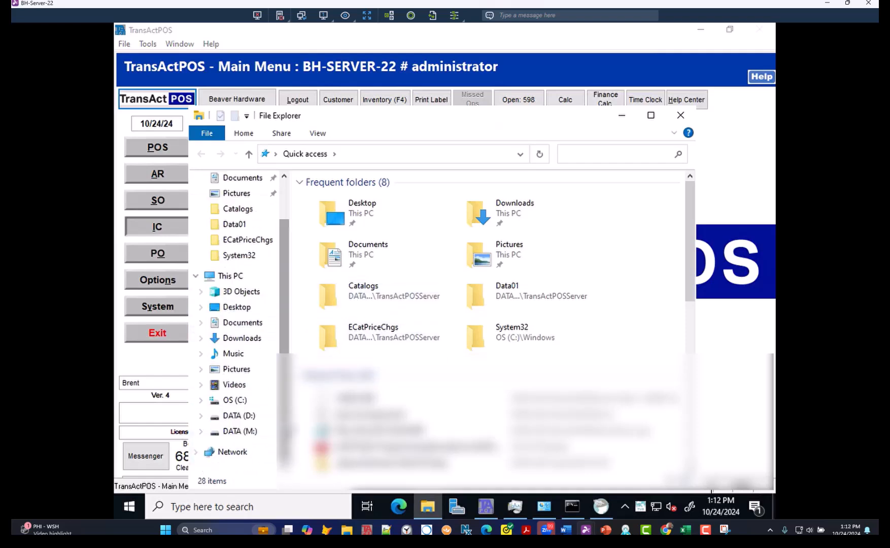
{"action": "left_click", "coordinate": [240, 430]}
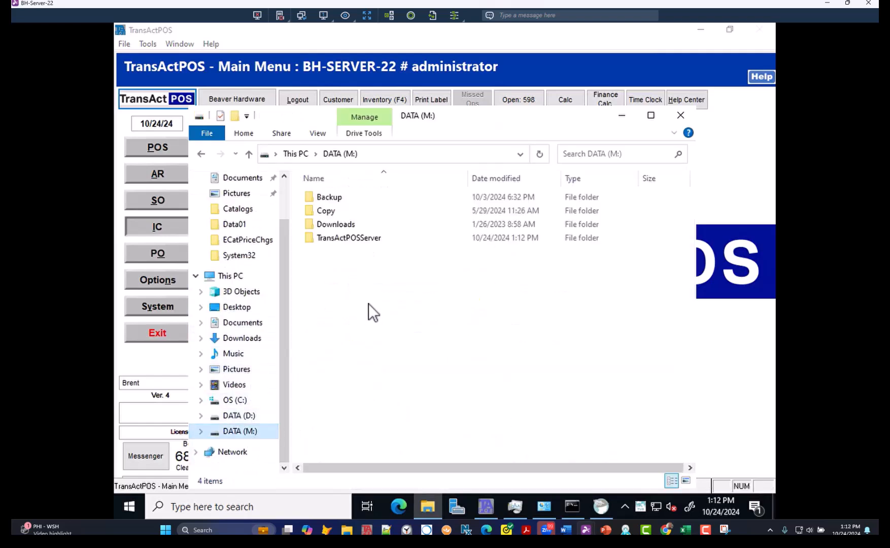
{"action": "double_click", "coordinate": [335, 238]}
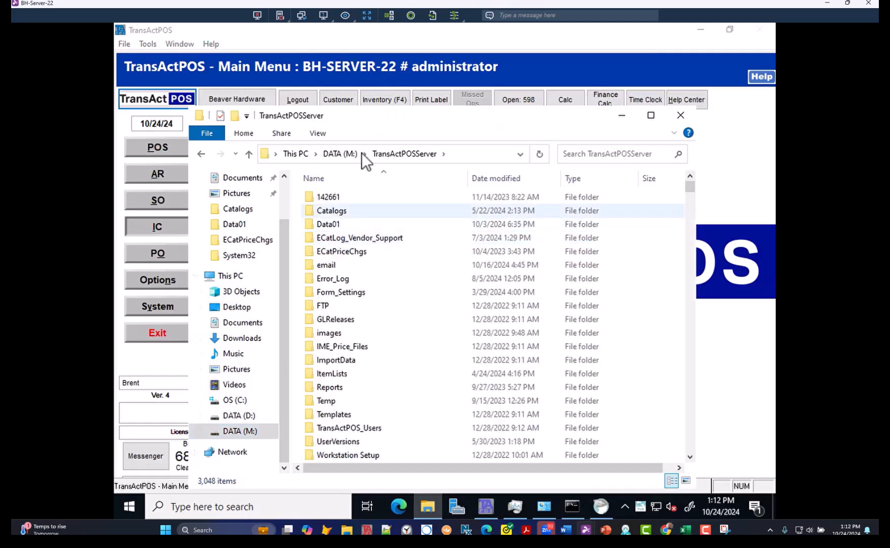
{"action": "double_click", "coordinate": [333, 213]}
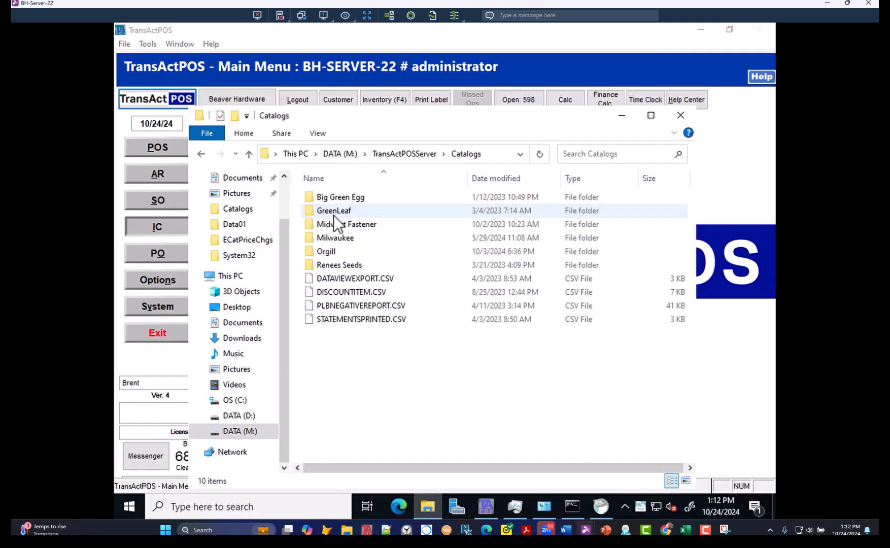
{"action": "double_click", "coordinate": [336, 241]}
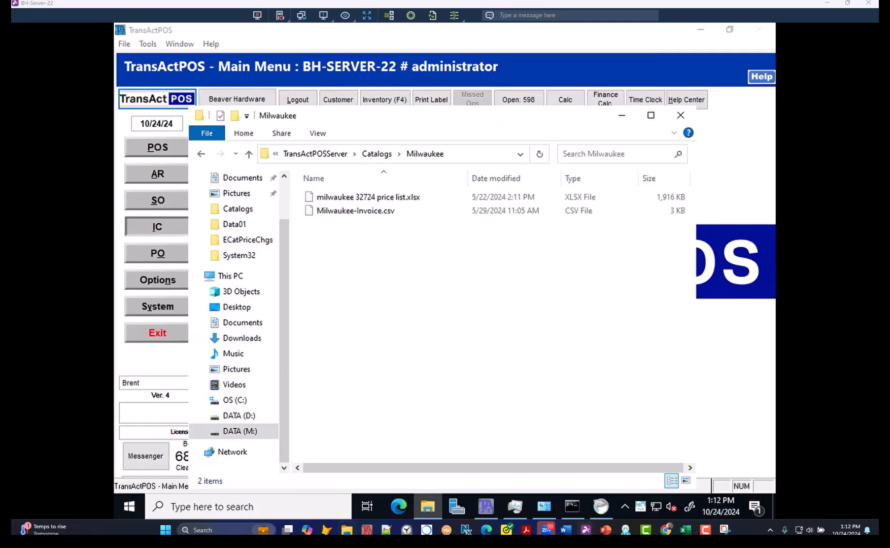
{"action": "left_click_drag", "start_coordinate": [49, 296], "coordinate": [412, 333]}
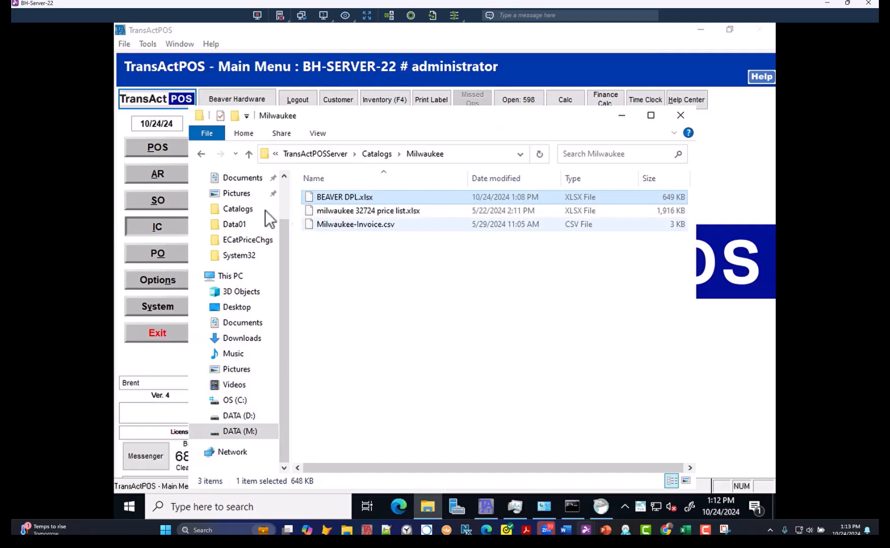
- Switch to TransActPOS and open the inventory maintenance Import/Export menu, logging in with the user ID
{"action": "left_click", "coordinate": [127, 121]}
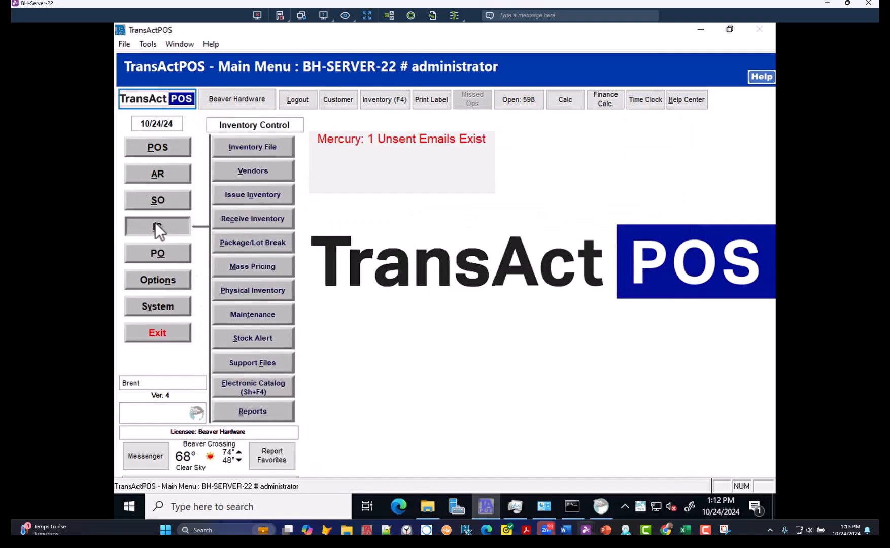
{"action": "left_click", "coordinate": [262, 320]}
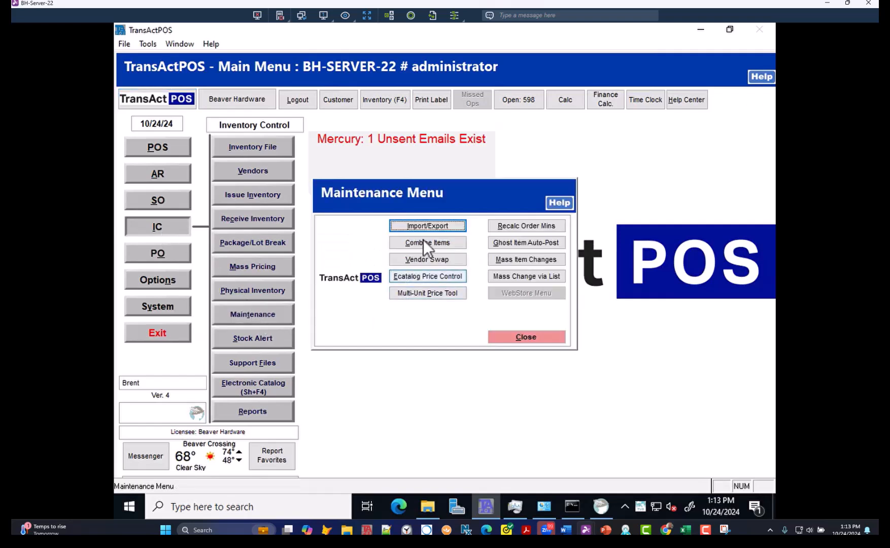
{"action": "left_click", "coordinate": [434, 227]}
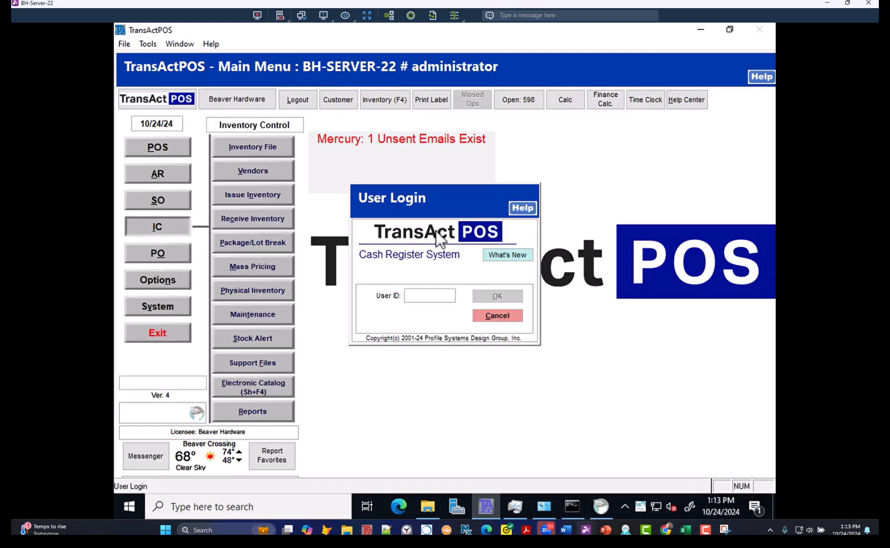
{"action": "type", "text": "***"}
{"action": "key", "text": "Return"}
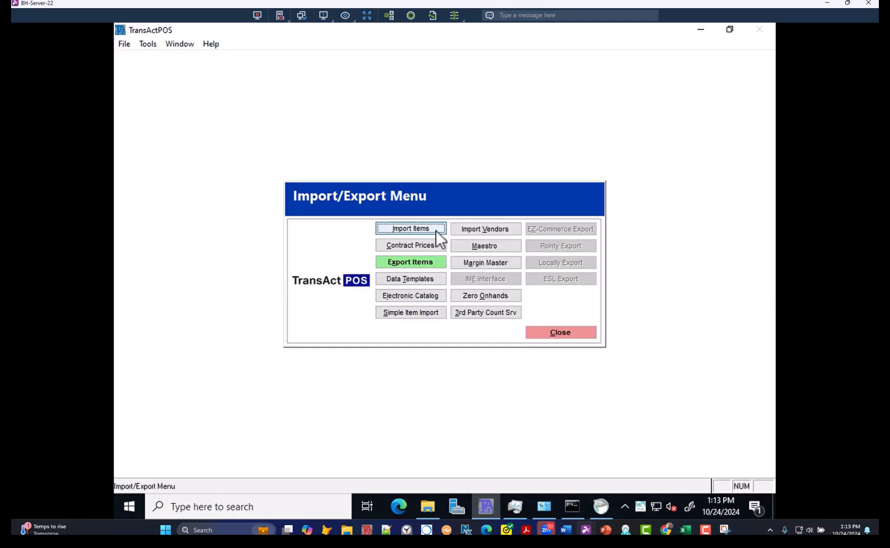
- Start an electronic catalog import and set its import source to Custom columns XLSX import, checking the price list's file type
{"action": "left_click", "coordinate": [423, 299]}
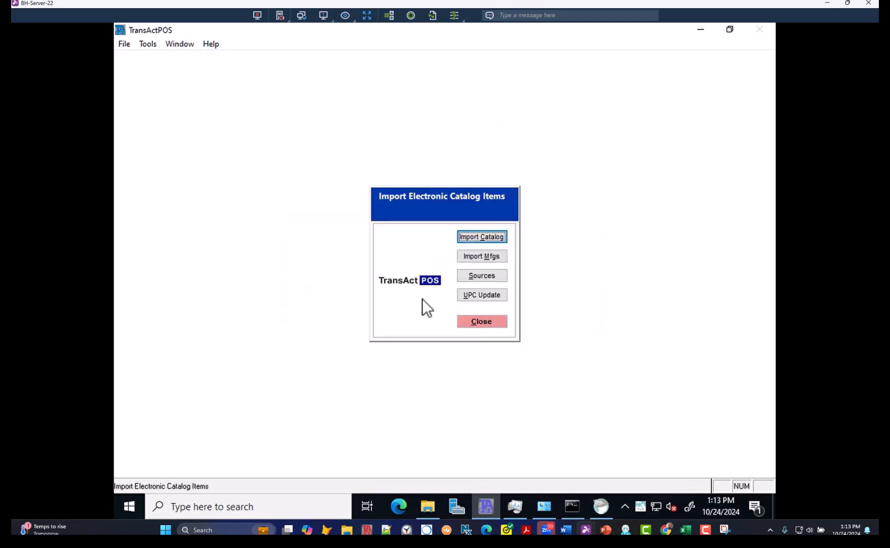
{"action": "left_click", "coordinate": [488, 235]}
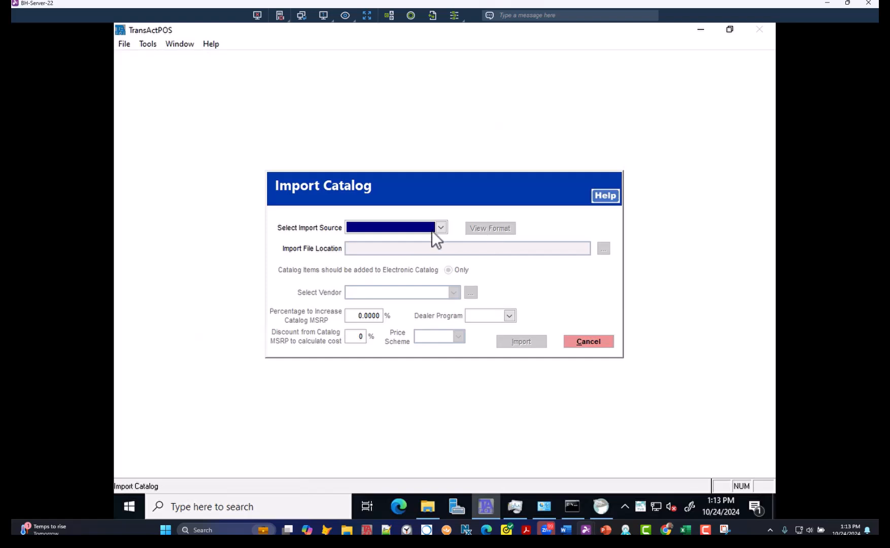
{"action": "left_click", "coordinate": [442, 228]}
{"action": "key", "text": "Down"}
{"action": "key", "text": "Down"}
{"action": "key", "text": "Down"}
{"action": "key", "text": "Down"}
{"action": "key", "text": "Down"}
{"action": "key", "text": "Down"}
{"action": "key", "text": "Down"}
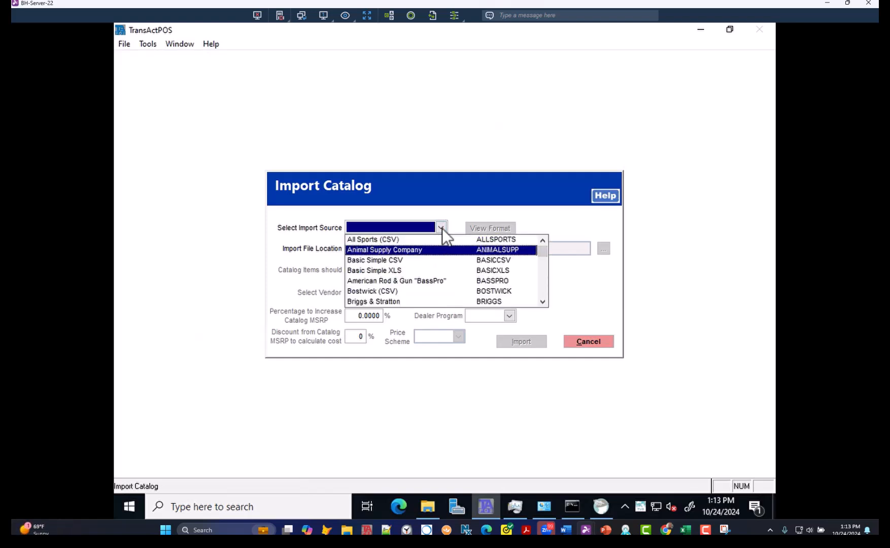
{"action": "key", "text": "Down"}
{"action": "key", "text": "Down"}
{"action": "key", "text": "Down"}
{"action": "key", "text": "Down"}
{"action": "key", "text": "Down"}
{"action": "key", "text": "Down"}
{"action": "key", "text": "Down"}
{"action": "key", "text": "Down"}
{"action": "key", "text": "Down"}
{"action": "key", "text": "Down"}
{"action": "key", "text": "Down"}
{"action": "key", "text": "Down"}
{"action": "key", "text": "Down"}
{"action": "key", "text": "Down"}
{"action": "key", "text": "Down"}
{"action": "key", "text": "Down"}
{"action": "key", "text": "Down"}
{"action": "key", "text": "Down"}
{"action": "key", "text": "Down"}
{"action": "key", "text": "Down"}
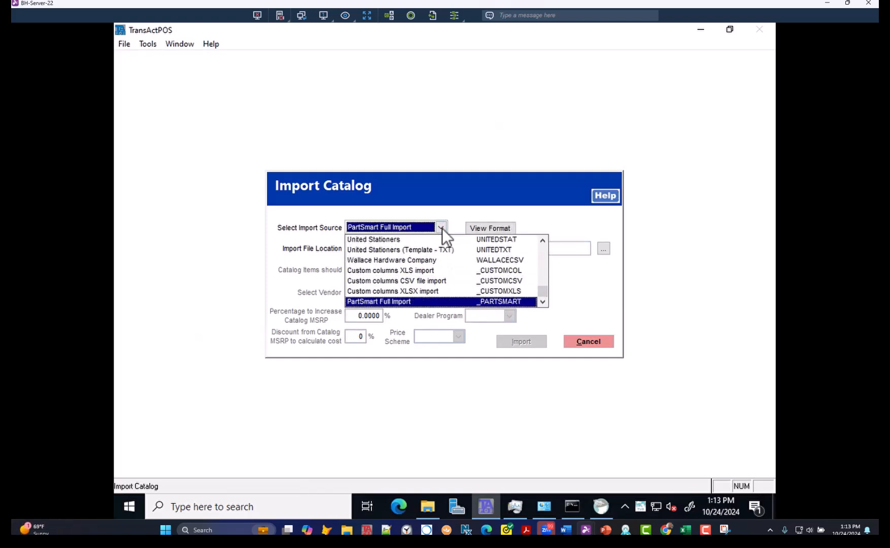
{"action": "key", "text": "Up"}
{"action": "key", "text": "Up"}
{"action": "key", "text": "Down"}
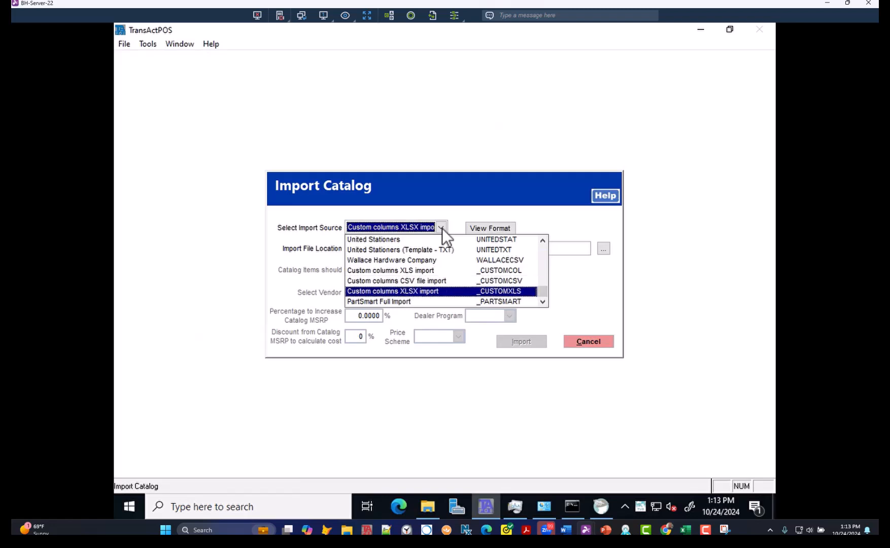
{"action": "key", "text": "Down"}
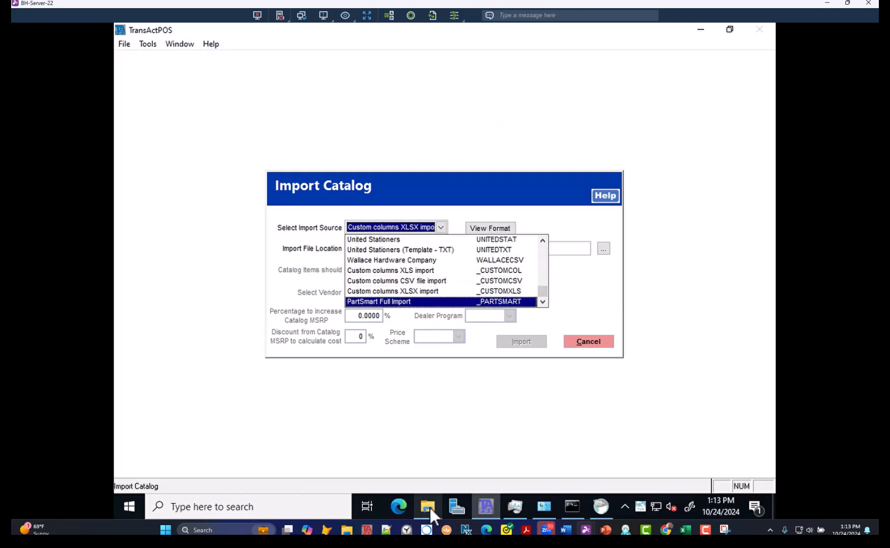
{"action": "left_click", "coordinate": [429, 507]}
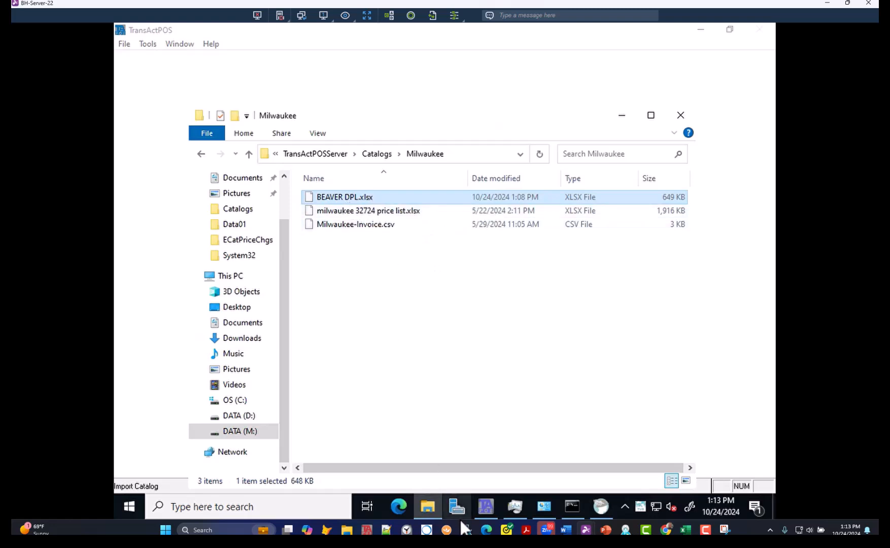
{"action": "left_click", "coordinate": [483, 506]}
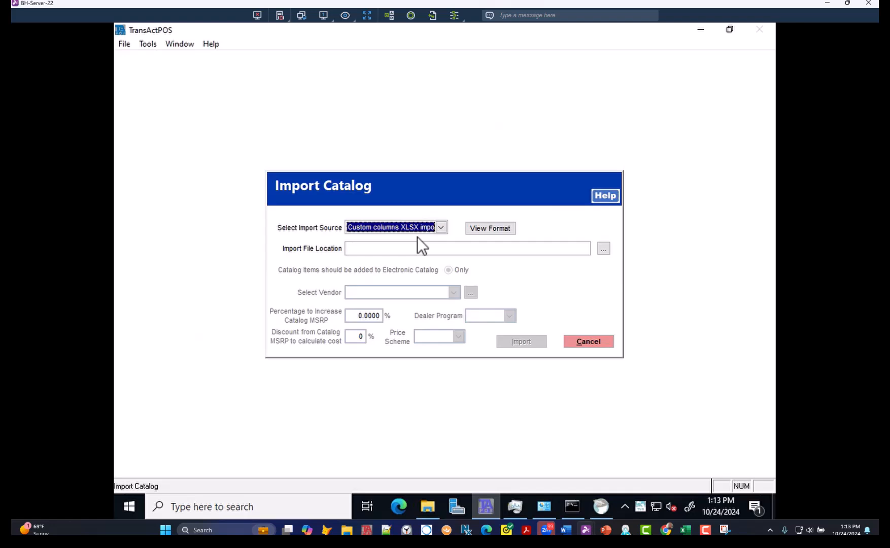
- Set the import file to BEAVER DPL.xlsx from M:\TransActPOSServer\Catalogs\Milwaukee
{"action": "left_click", "coordinate": [603, 249]}
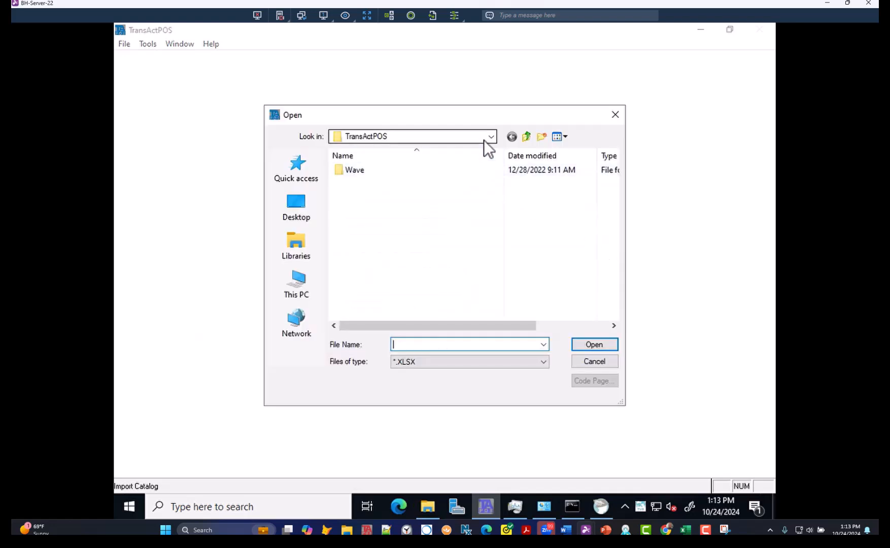
{"action": "left_click", "coordinate": [490, 138]}
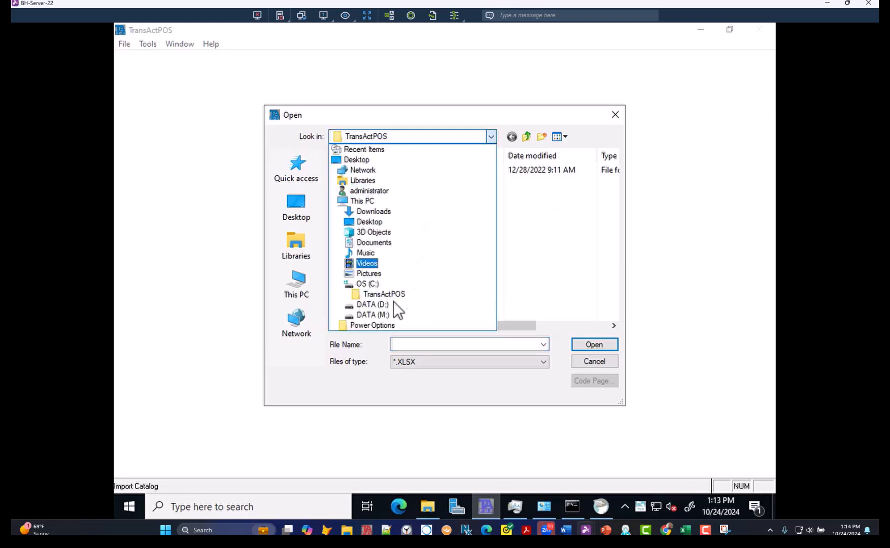
{"action": "left_click", "coordinate": [381, 318]}
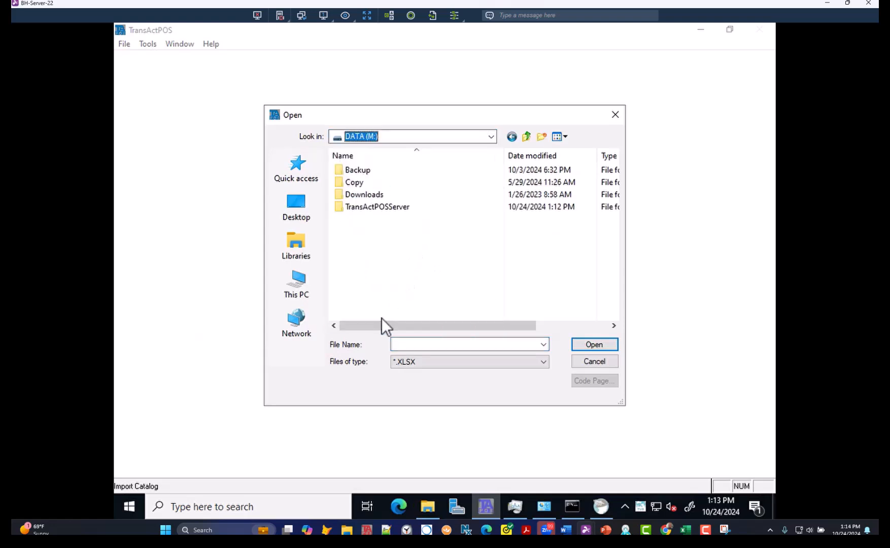
{"action": "double_click", "coordinate": [354, 209]}
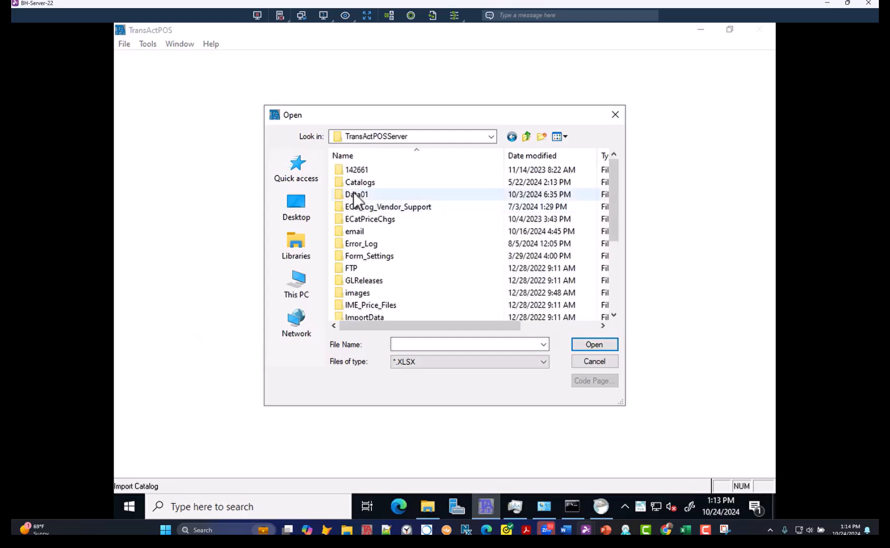
{"action": "double_click", "coordinate": [355, 183]}
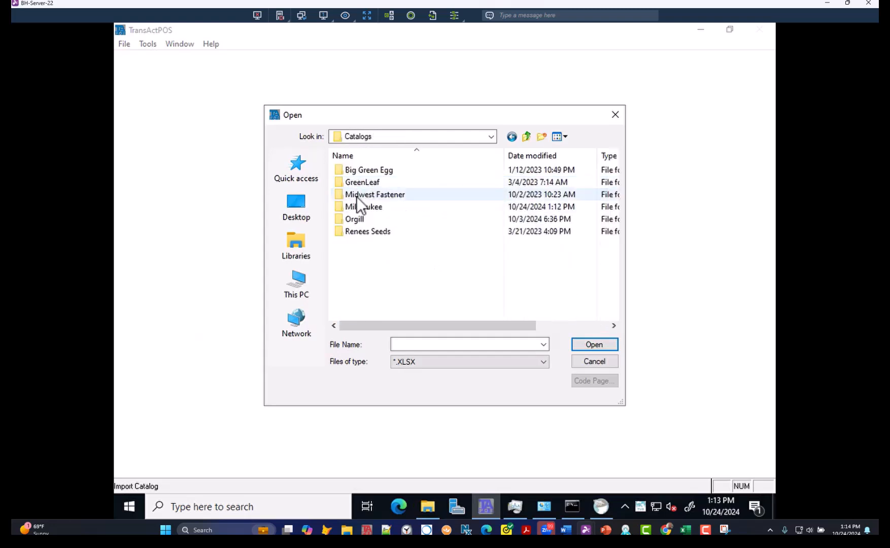
{"action": "double_click", "coordinate": [357, 207]}
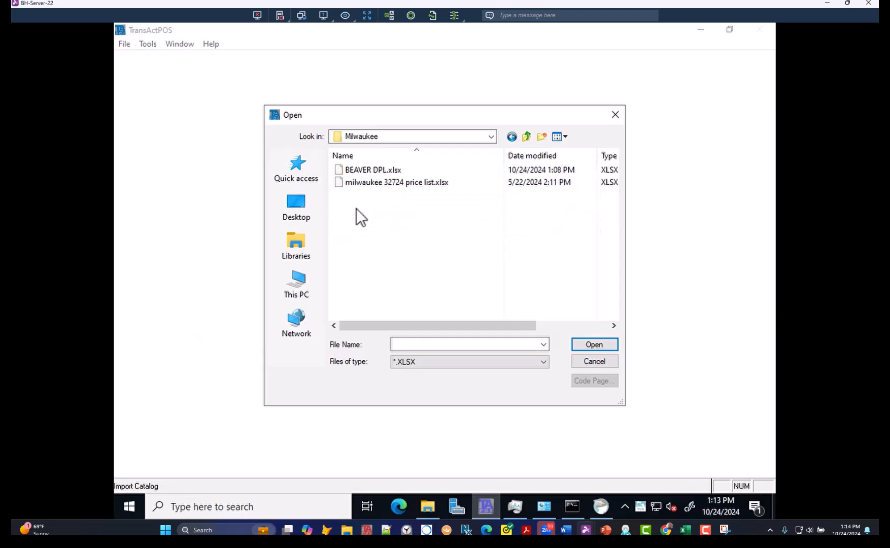
{"action": "left_click", "coordinate": [369, 173]}
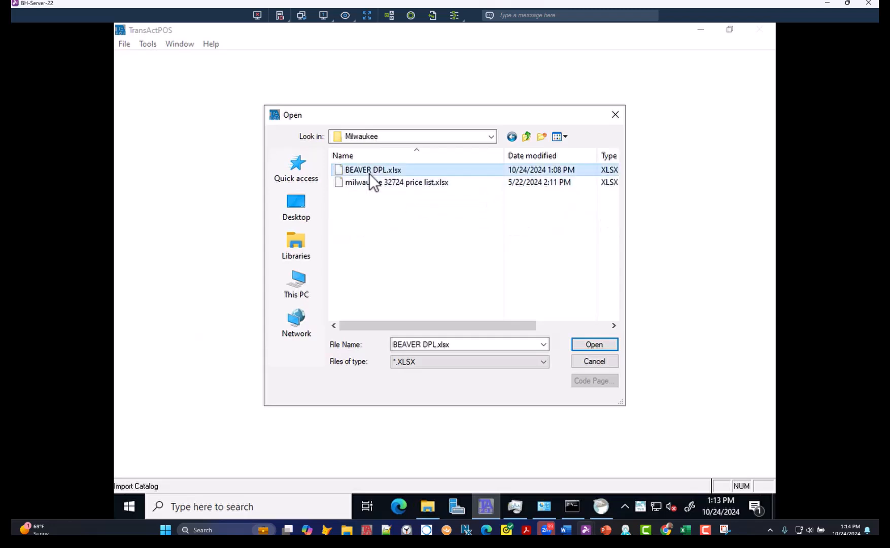
{"action": "left_click", "coordinate": [595, 345]}
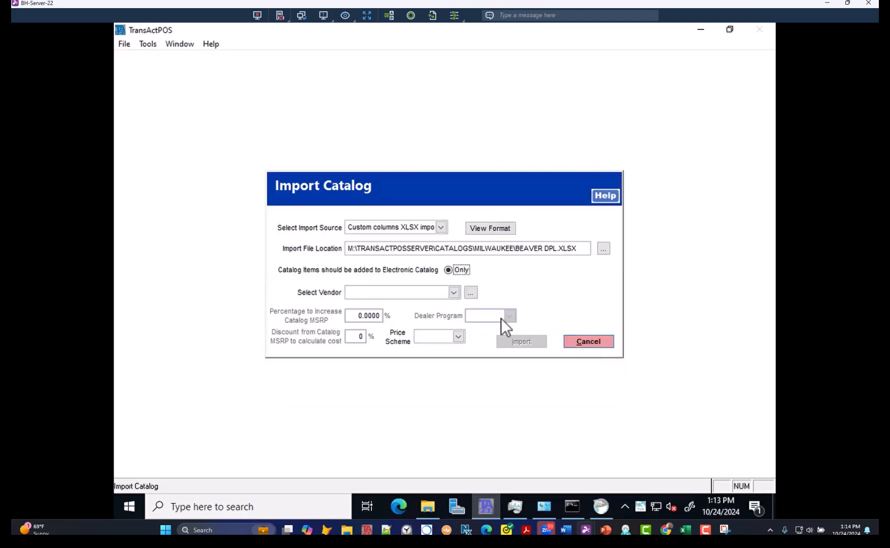
- Set the catalog import's vendor to Milwaukee (MIL), searching the vendors for company "mil" and accepting the match
{"action": "left_click", "coordinate": [456, 293]}
{"action": "left_click", "coordinate": [459, 300]}
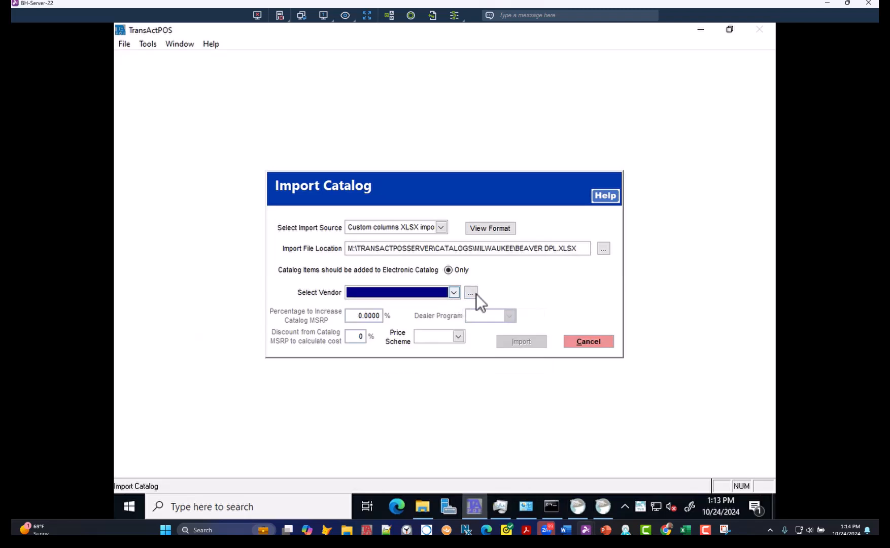
{"action": "left_click", "coordinate": [475, 294]}
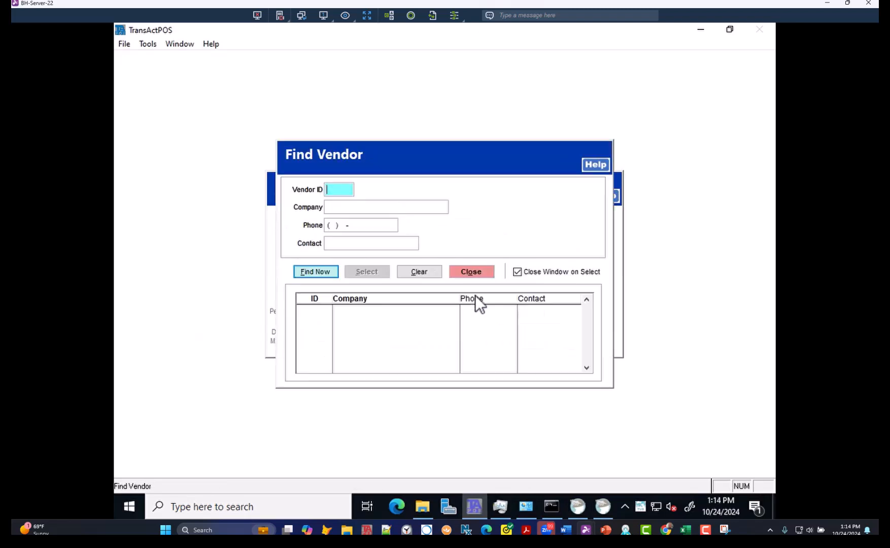
{"action": "left_click", "coordinate": [343, 206]}
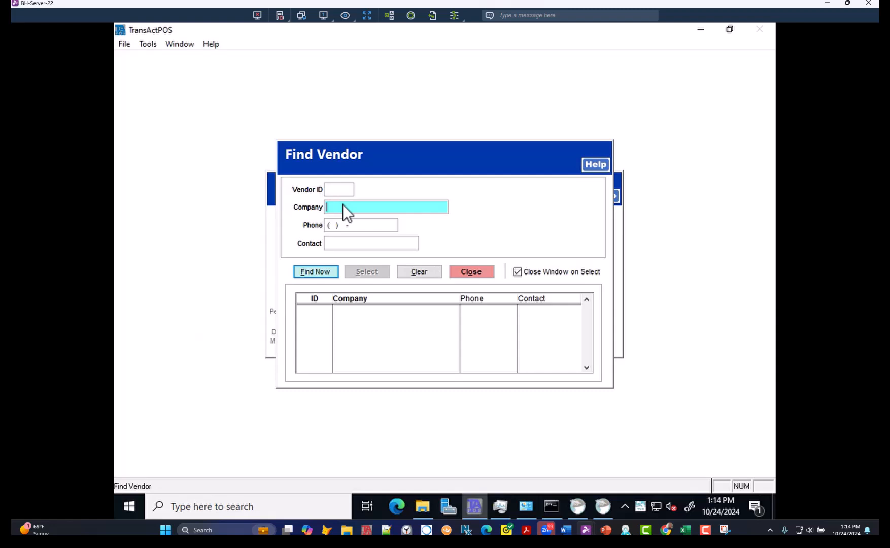
{"action": "type", "text": "mil"}
{"action": "key", "text": "Return"}
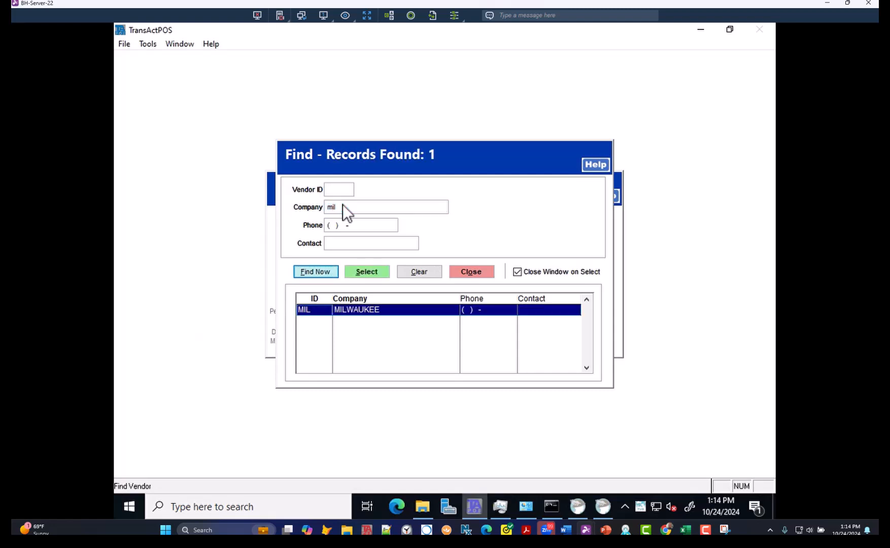
{"action": "left_click", "coordinate": [372, 275]}
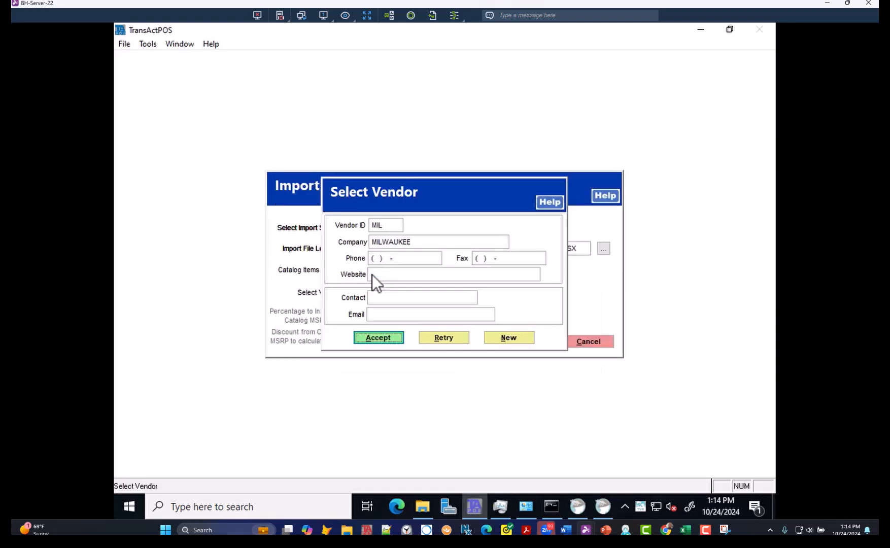
{"action": "left_click", "coordinate": [382, 338]}
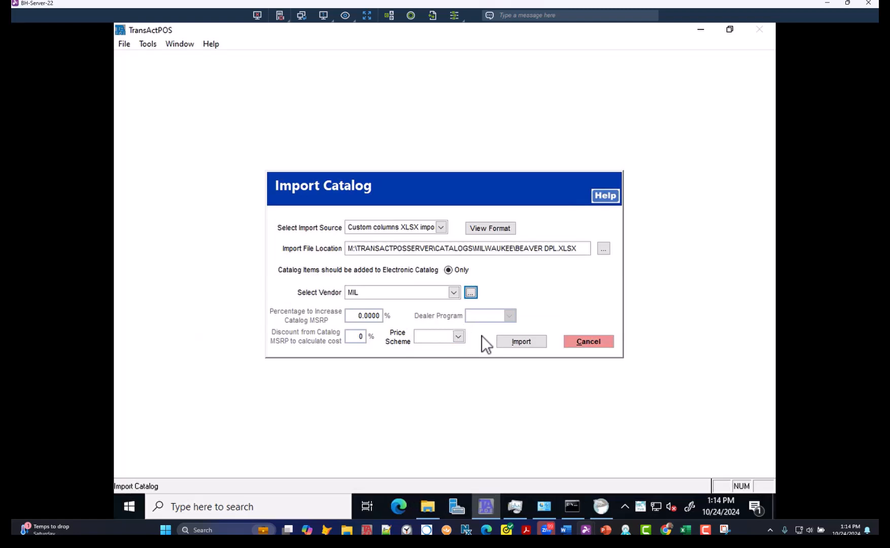
- Run the import to define the spreadsheet columns, consulting the price list snip and assigning SKU to column A and Description to column B
{"action": "left_click", "coordinate": [534, 343]}
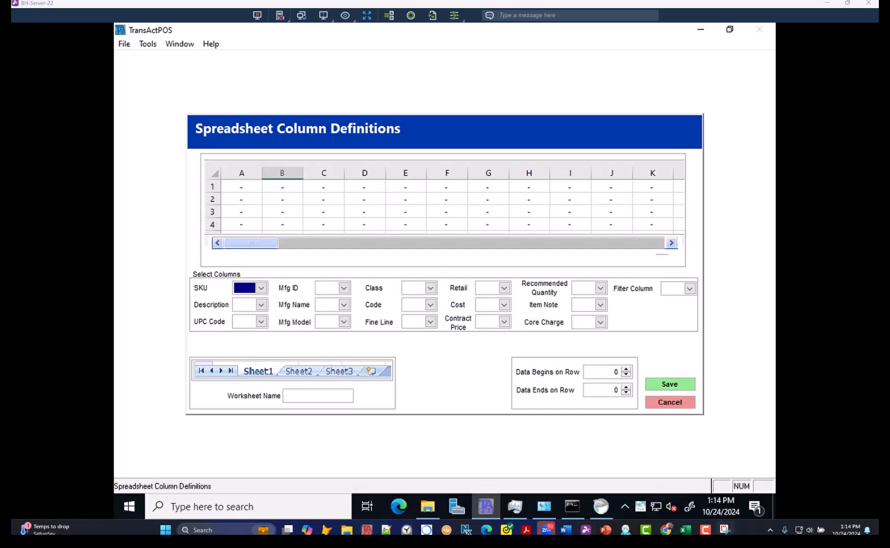
{"action": "left_click_drag", "start_coordinate": [889, 203], "coordinate": [638, 98]}
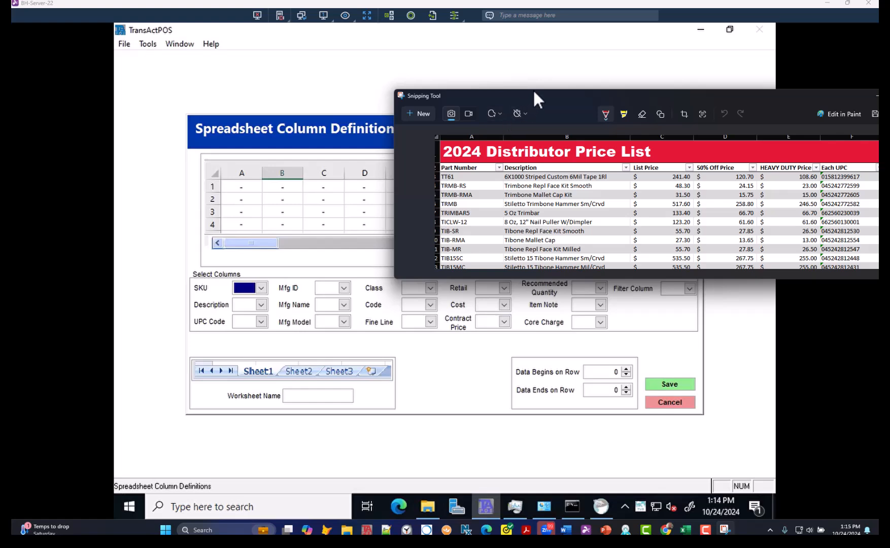
{"action": "left_click_drag", "start_coordinate": [533, 97], "coordinate": [889, 122]}
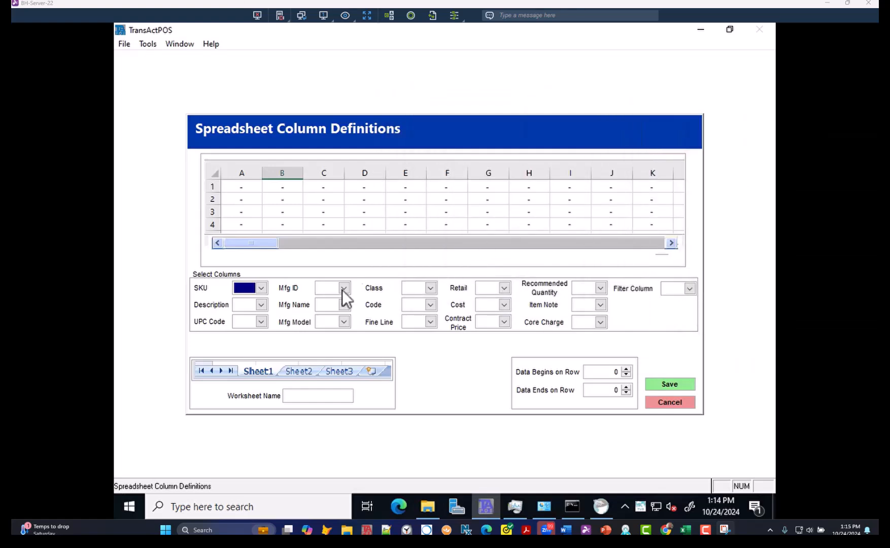
{"action": "left_click", "coordinate": [260, 288]}
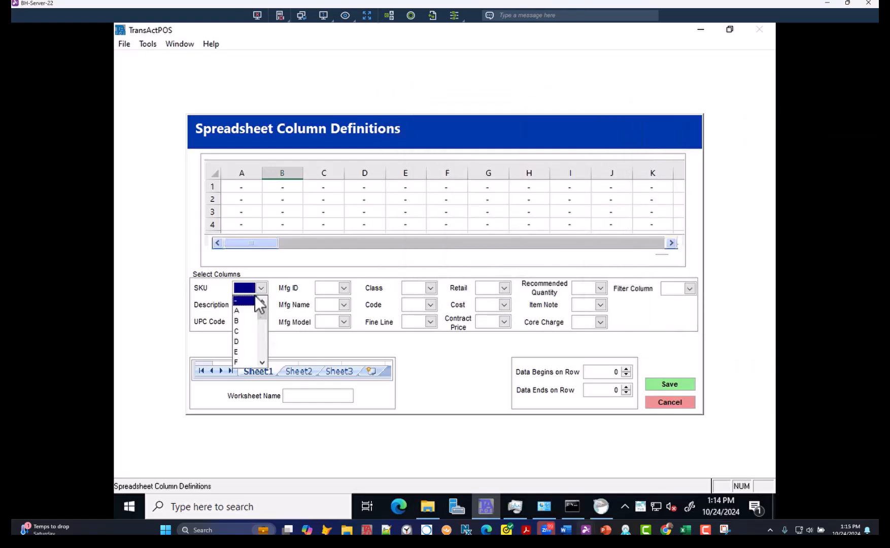
{"action": "left_click", "coordinate": [241, 311]}
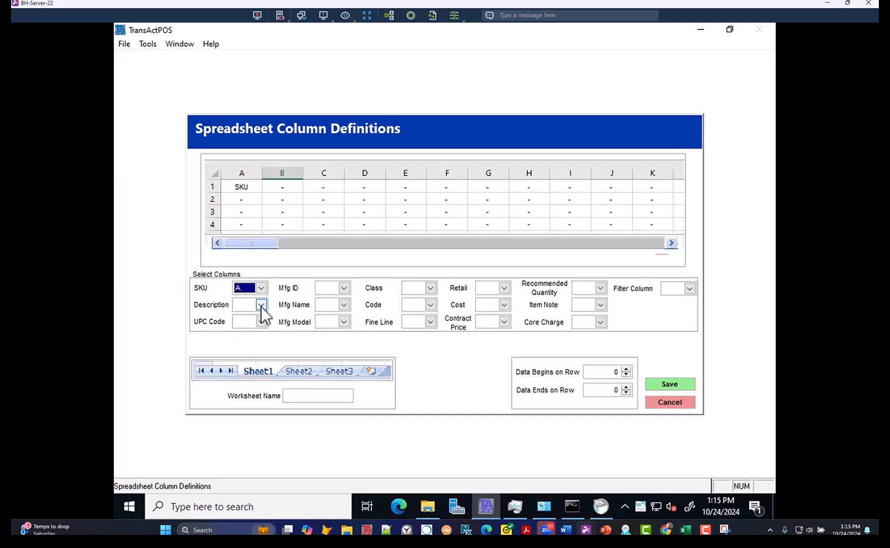
{"action": "left_click", "coordinate": [261, 305]}
{"action": "left_click", "coordinate": [242, 338]}
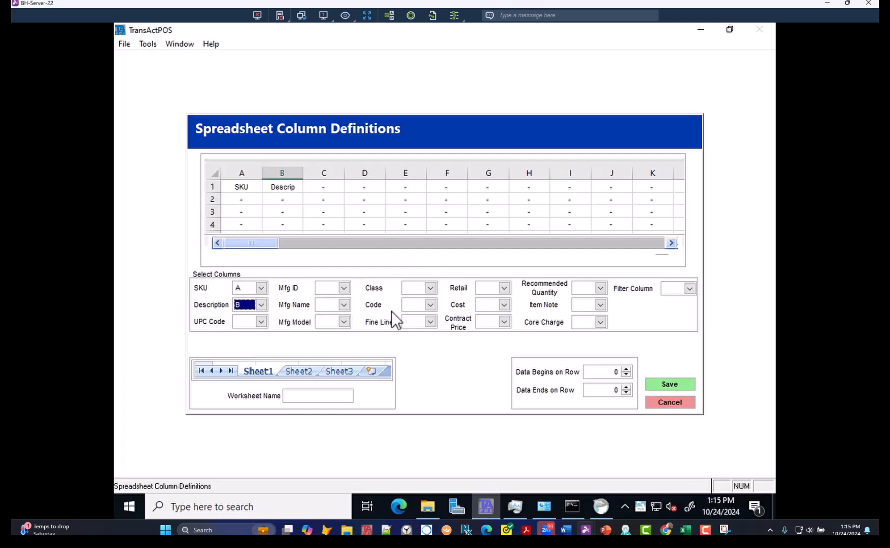
- Assign Retail to column C, Cost to column E and UPC Code to column F, matching the price list layout
{"action": "left_click", "coordinate": [504, 290]}
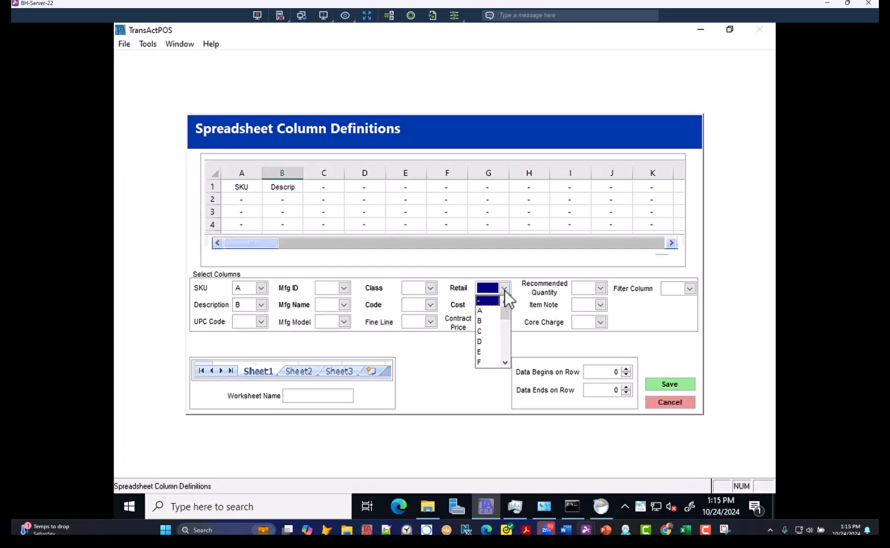
{"action": "left_click", "coordinate": [488, 331]}
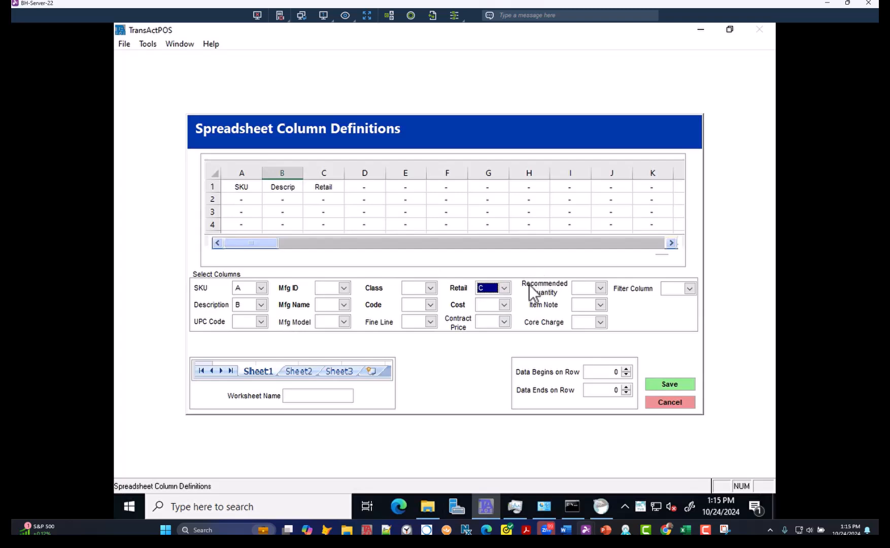
{"action": "left_click", "coordinate": [504, 305]}
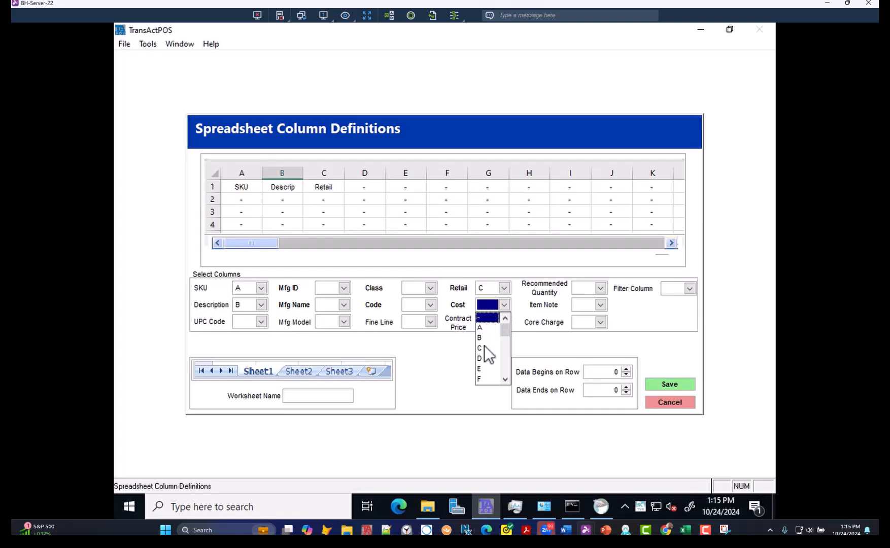
{"action": "left_click", "coordinate": [482, 369]}
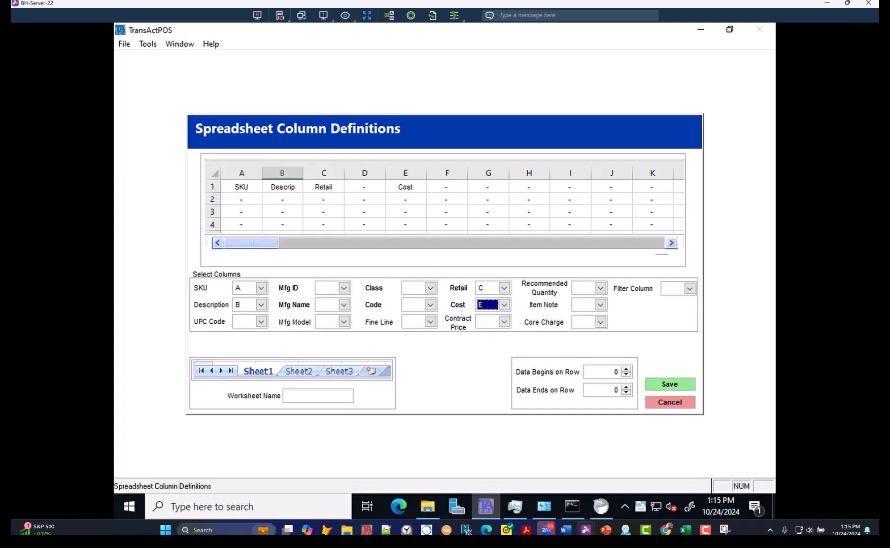
{"action": "mouse_move", "coordinate": [878, 142]}
{"action": "left_mouse_down"}
{"action": "mouse_move", "coordinate": [544, 141]}
{"action": "mouse_move", "coordinate": [878, 139]}
{"action": "left_mouse_up"}
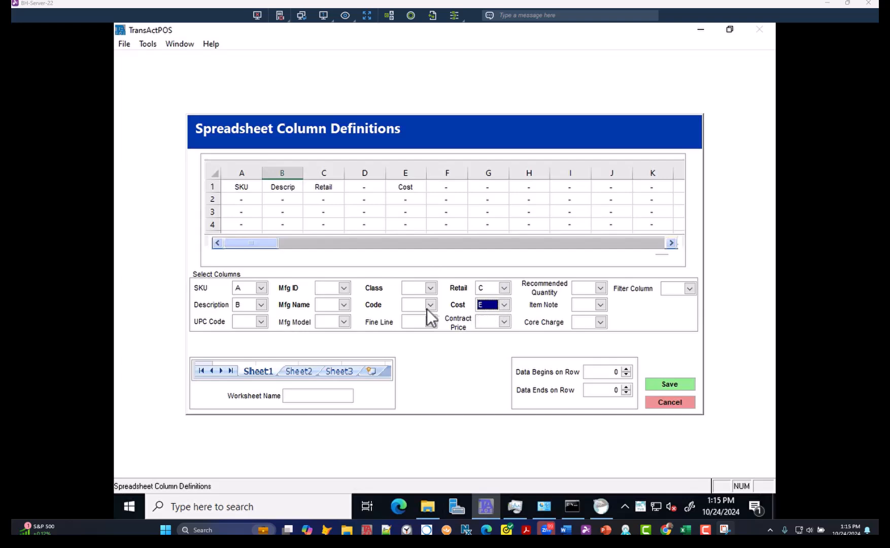
{"action": "left_click", "coordinate": [263, 322]}
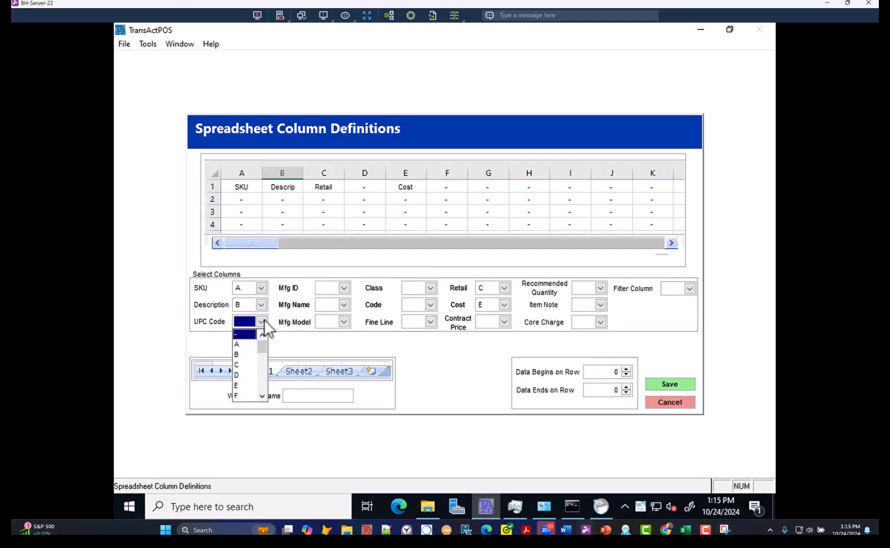
{"action": "left_click", "coordinate": [242, 396]}
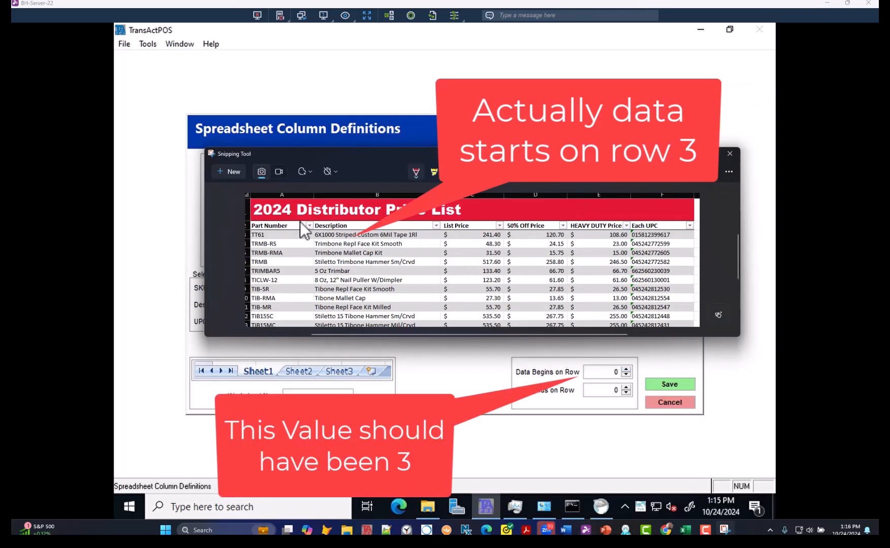
- Check the price list snip for the first data row, set the data to begin on row 1 and save the column definitions
{"action": "left_click_drag", "start_coordinate": [424, 157], "coordinate": [878, 133]}
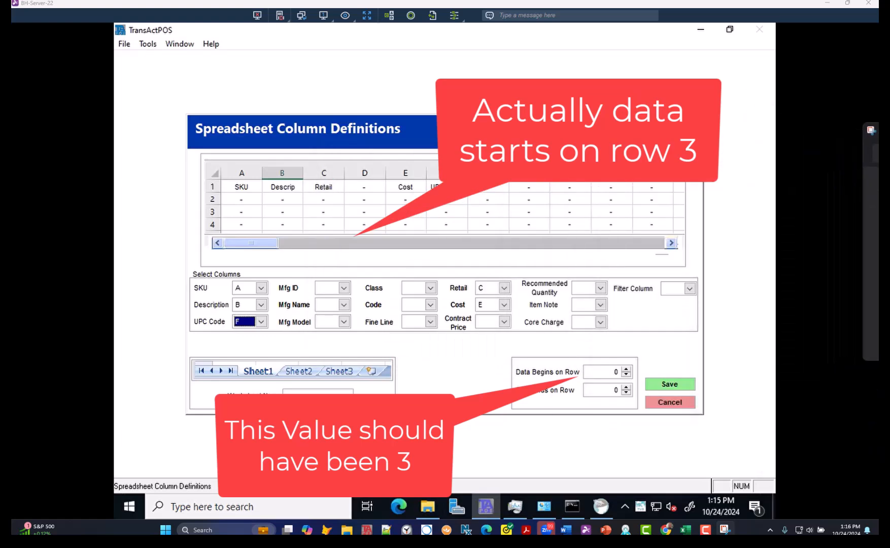
{"action": "left_click", "coordinate": [627, 370]}
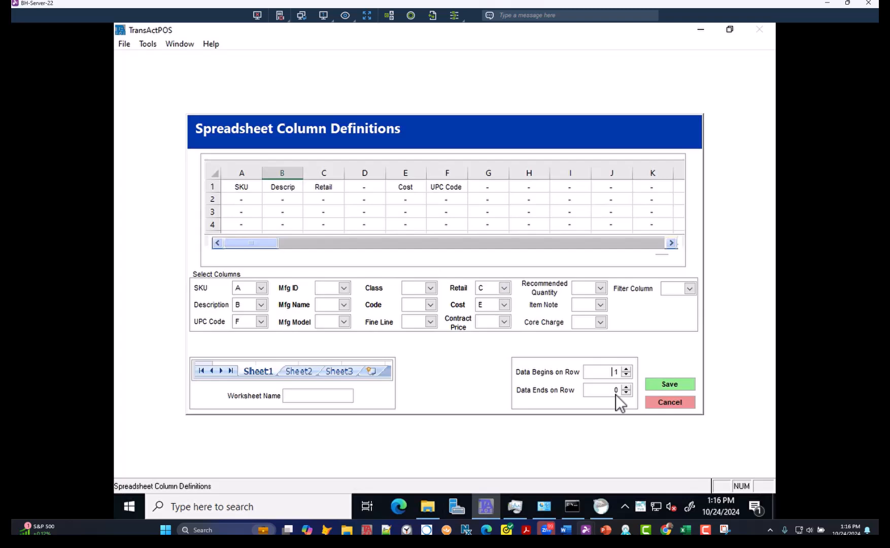
{"action": "left_click", "coordinate": [671, 388]}
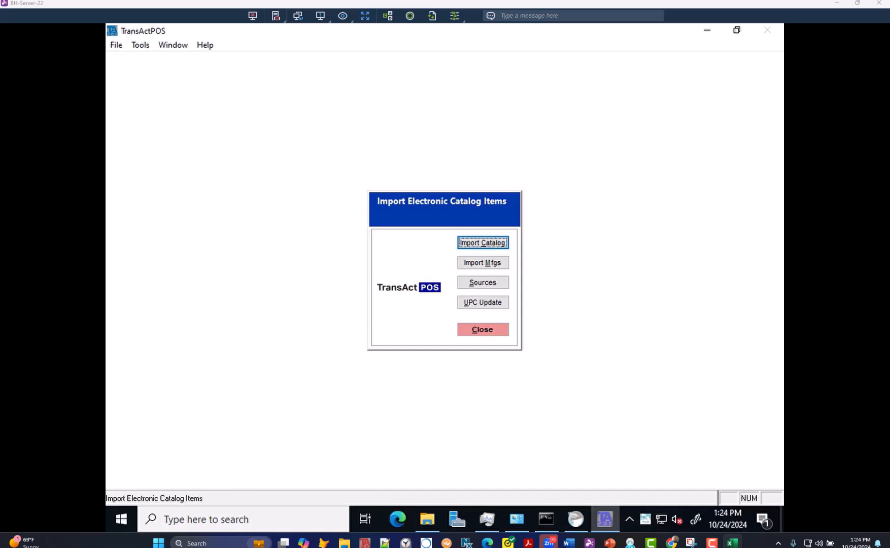
- Close the catalog import and Import/Export menus and open the Electronic Catalog search from Inventory Control
{"action": "left_click", "coordinate": [492, 328]}
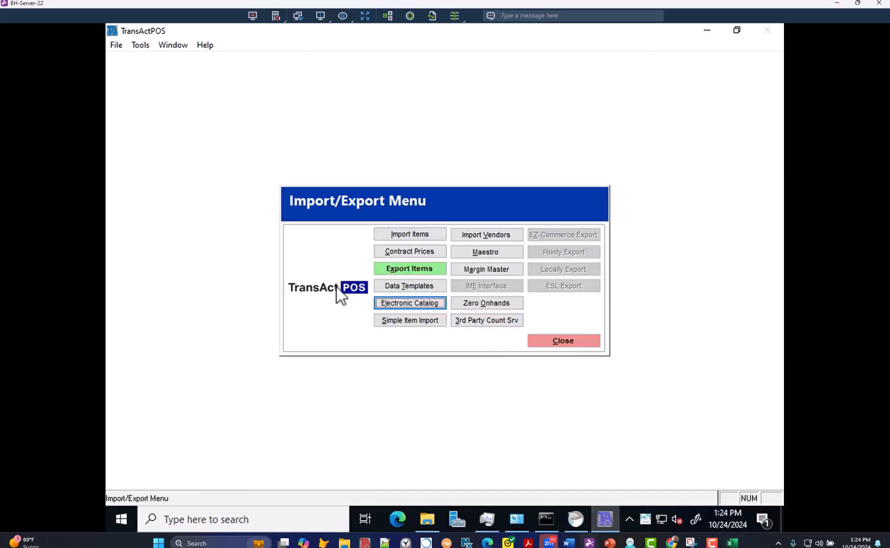
{"action": "left_click", "coordinate": [554, 345]}
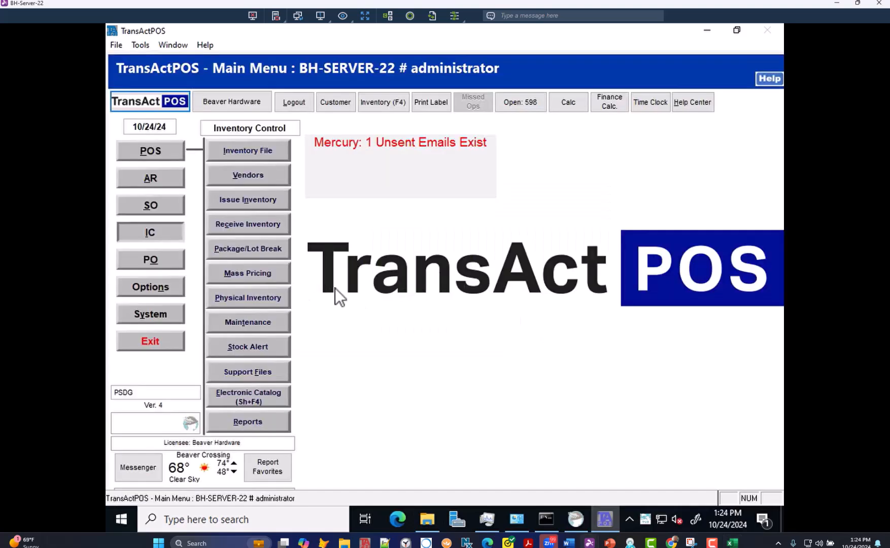
{"action": "left_click", "coordinate": [150, 233]}
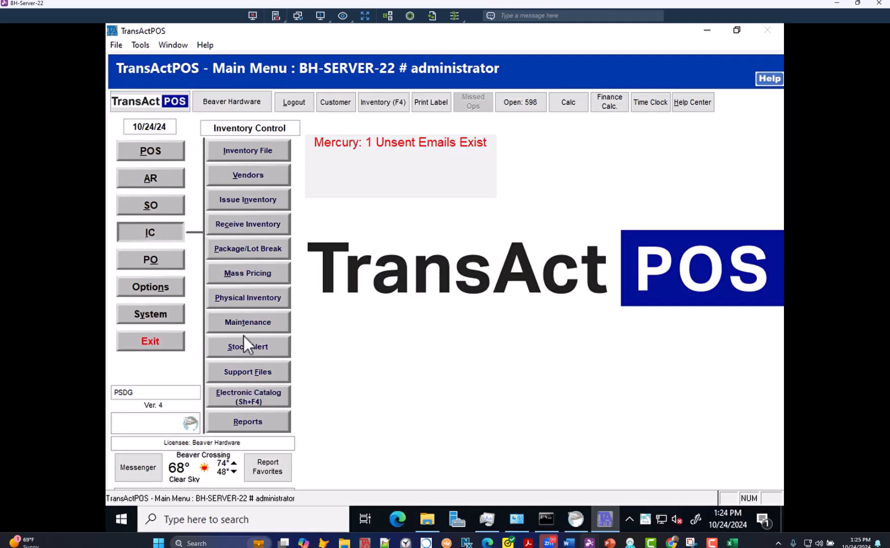
{"action": "left_click", "coordinate": [253, 399]}
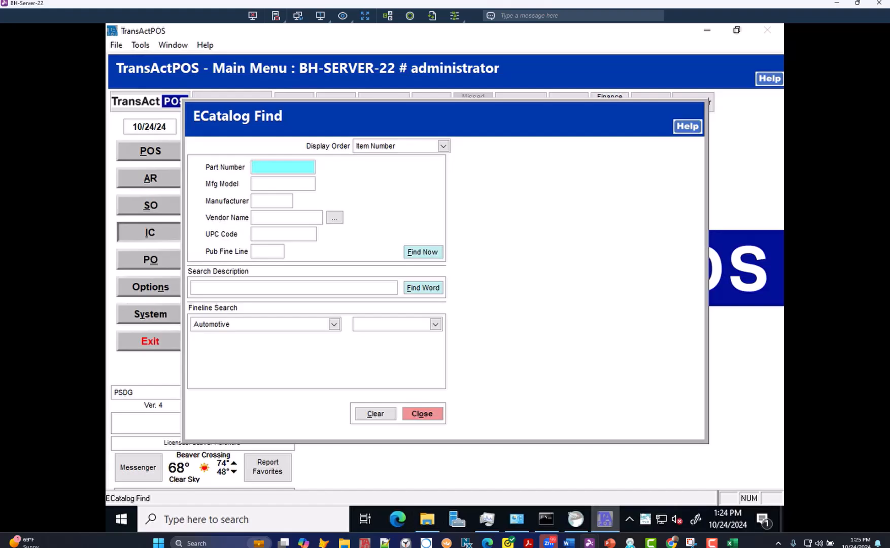
- Look through the BEAVER DPL price list in Excel for a sample part number, selecting M300N-213X in cell A406
{"action": "left_click_drag", "start_coordinate": [74, 222], "coordinate": [805, 88]}
{"action": "scroll", "coordinate": [545, 258], "scroll_direction": "down", "scroll_amount": 20}
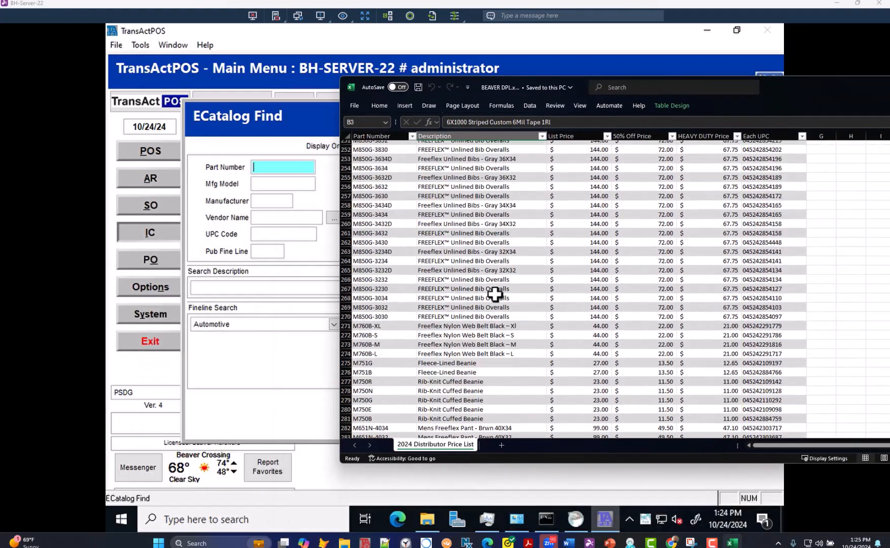
{"action": "left_click", "coordinate": [386, 270]}
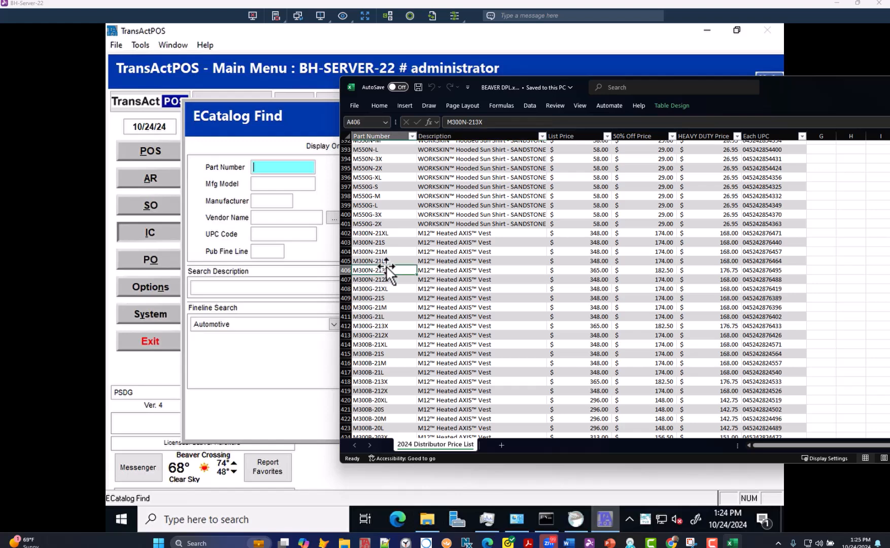
{"action": "left_click_drag", "start_coordinate": [483, 123], "coordinate": [435, 123]}
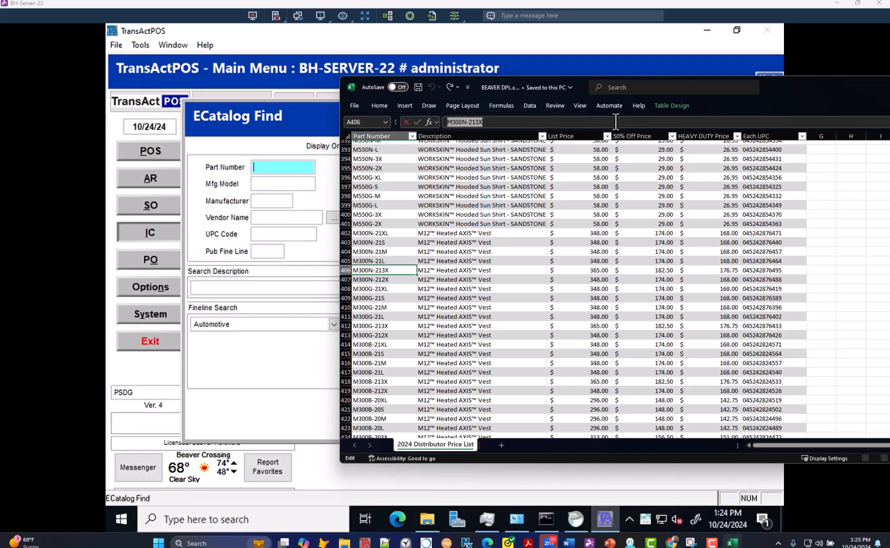
{"action": "left_click_drag", "start_coordinate": [752, 90], "coordinate": [0, 109]}
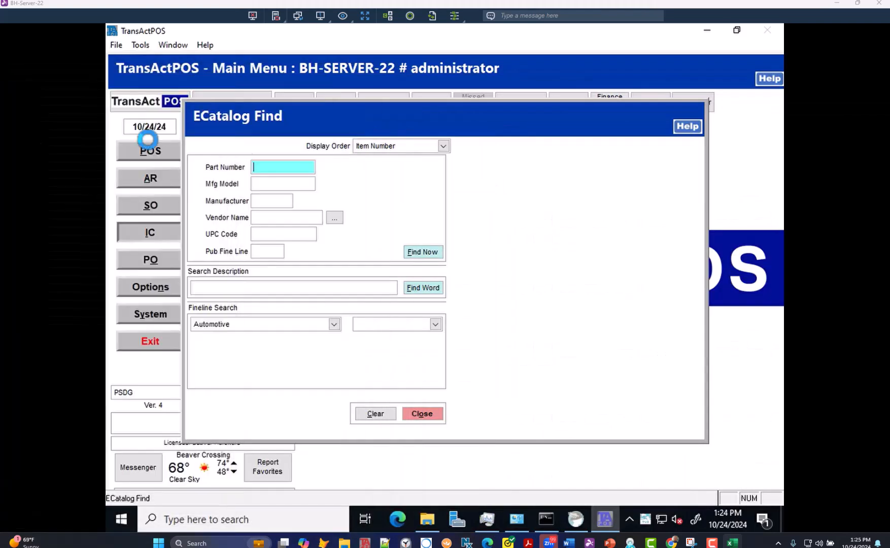
- Search the electronic catalog for part number M300N-21S
{"action": "left_click", "coordinate": [263, 168]}
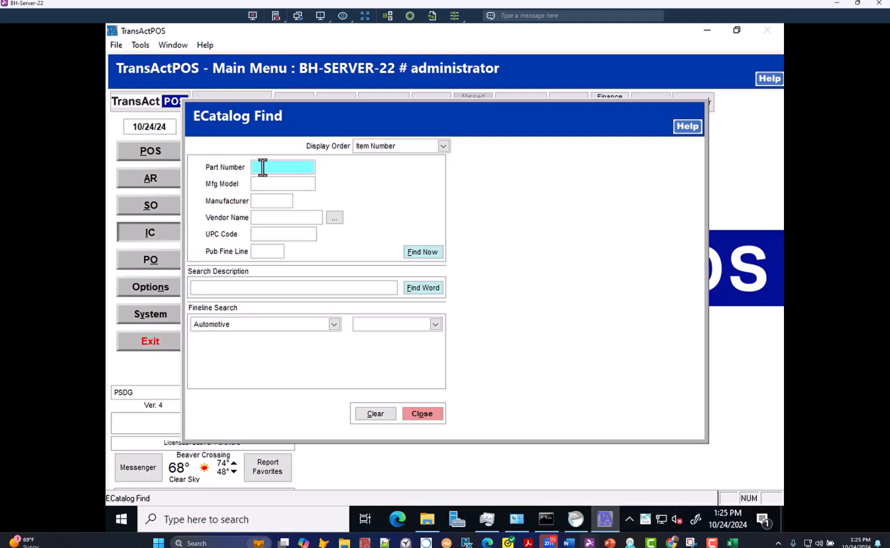
{"action": "type", "text": "M300N-21S"}
{"action": "key", "text": "Return"}
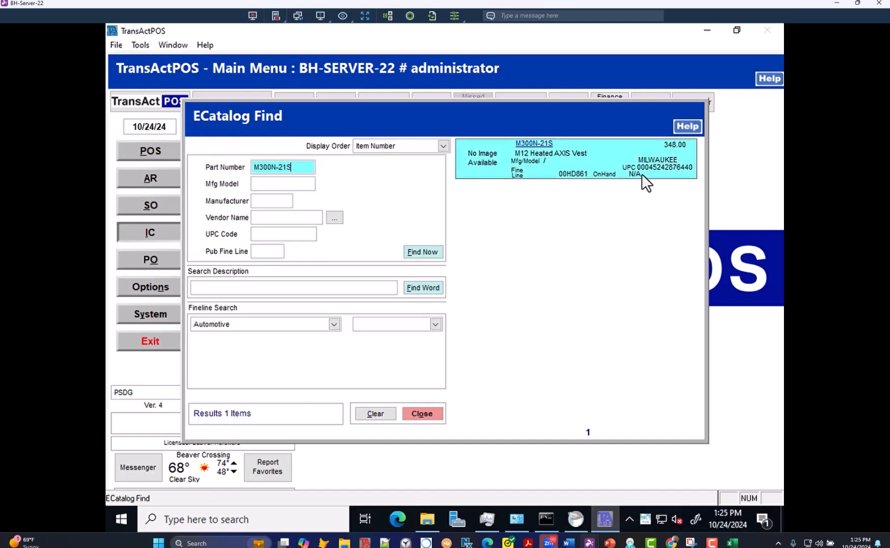
- View the M300N-21S catalog item's Page2 pricing and bring the BEAVER DPL price list alongside to compare retail and cost
{"action": "left_click", "coordinate": [532, 144]}
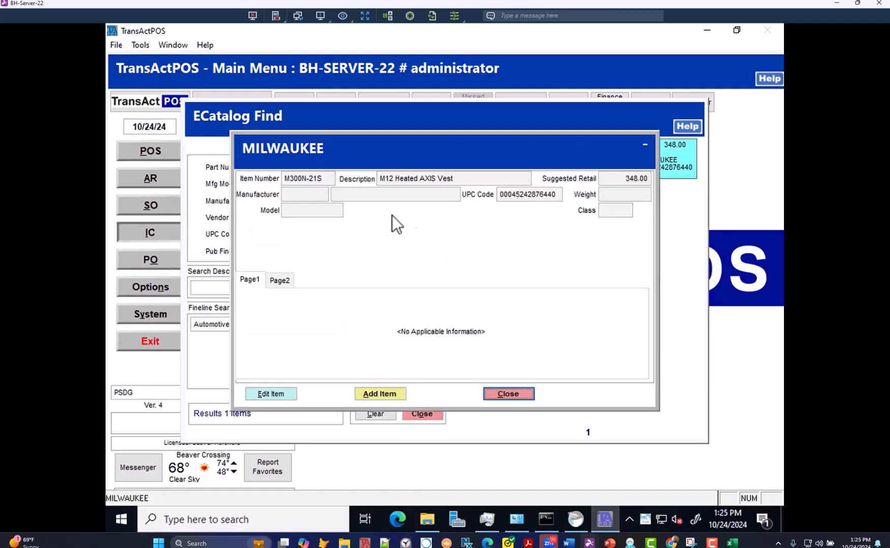
{"action": "left_click", "coordinate": [279, 280]}
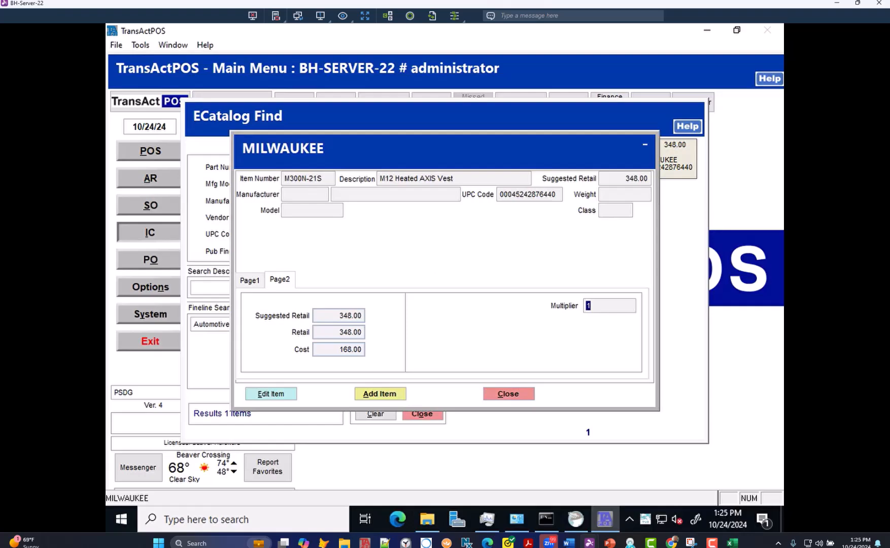
{"action": "left_click_drag", "start_coordinate": [0, 385], "coordinate": [597, 374]}
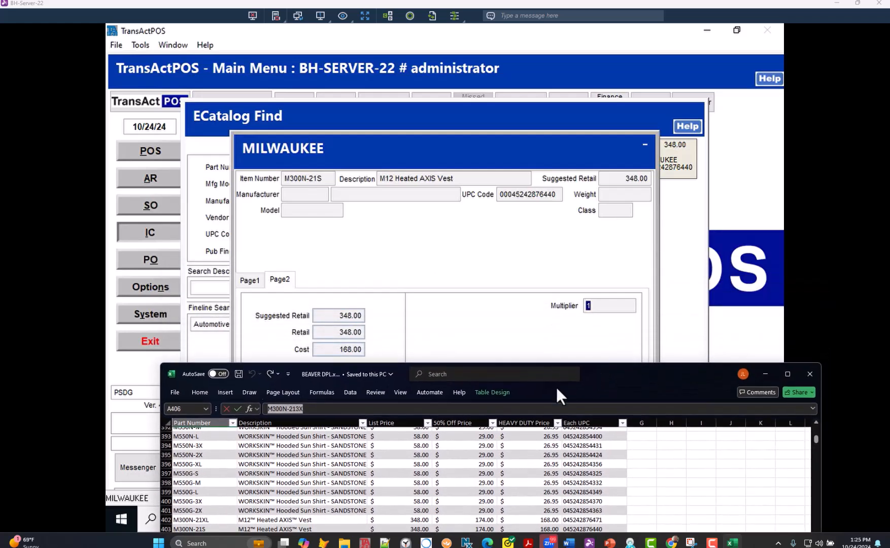
- Check the M300N-21S row in the BEAVER DPL price list, comparing its description, list price, HEAVY DUTY price and UPC with the catalog item
{"action": "scroll", "coordinate": [298, 457], "scroll_direction": "down", "scroll_amount": 3}
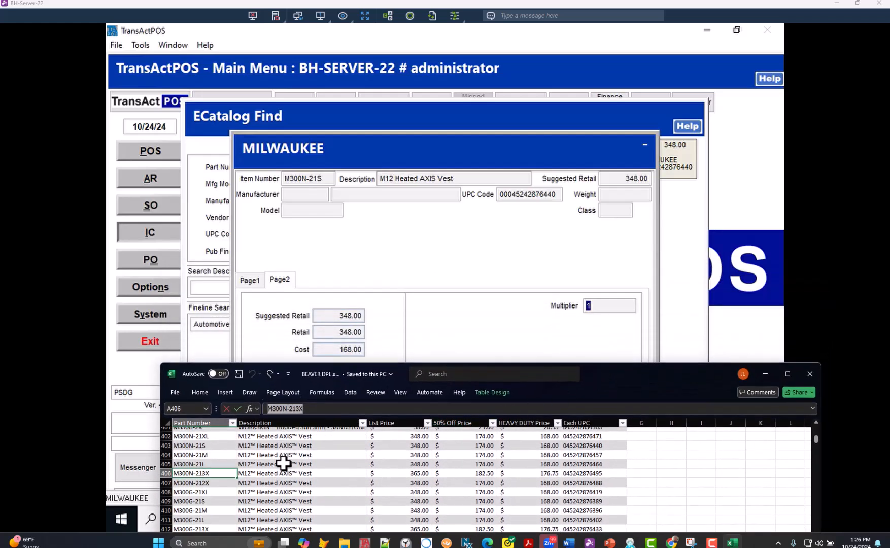
{"action": "scroll", "coordinate": [275, 471], "scroll_direction": "up", "scroll_amount": 1}
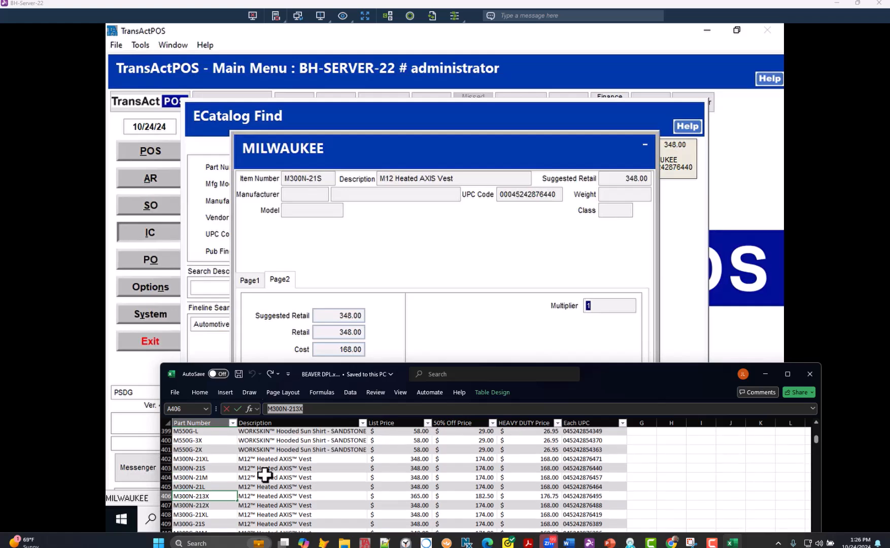
{"action": "left_click", "coordinate": [218, 474]}
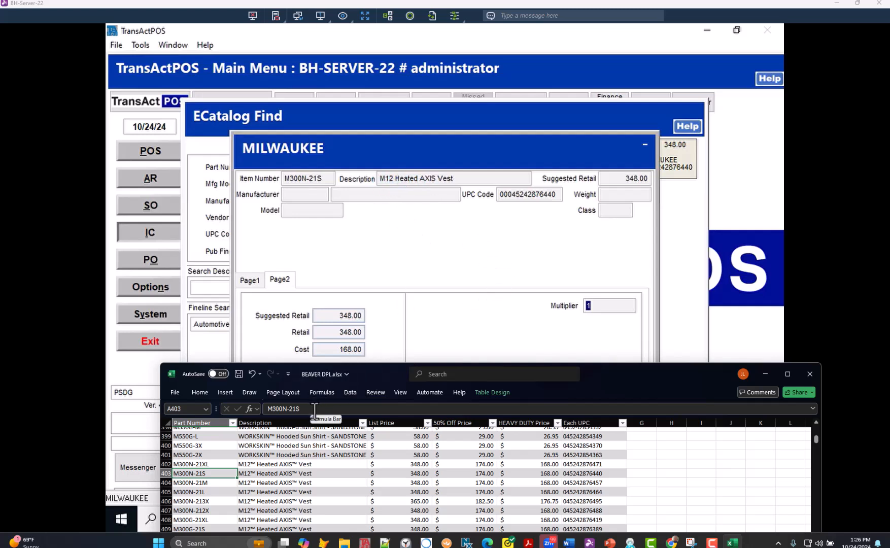
{"action": "left_click", "coordinate": [350, 474]}
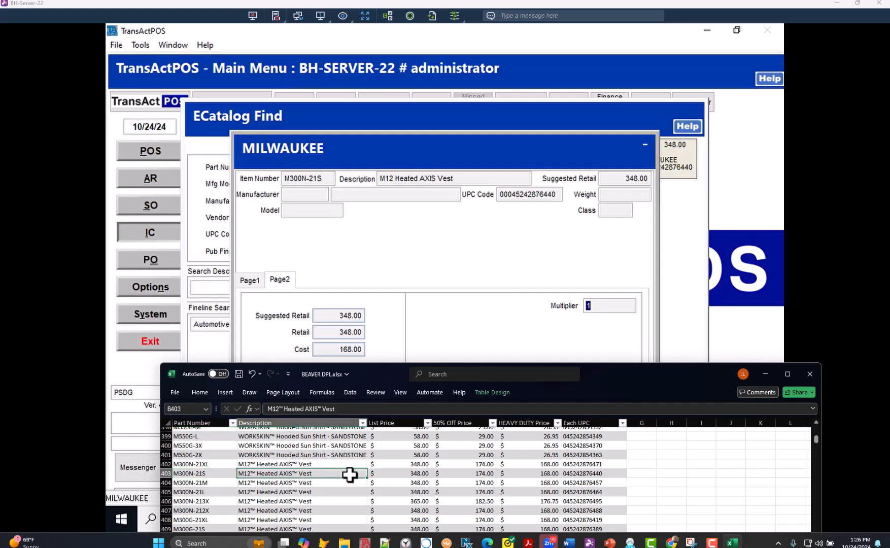
{"action": "key", "text": "Right"}
{"action": "key", "text": "Right"}
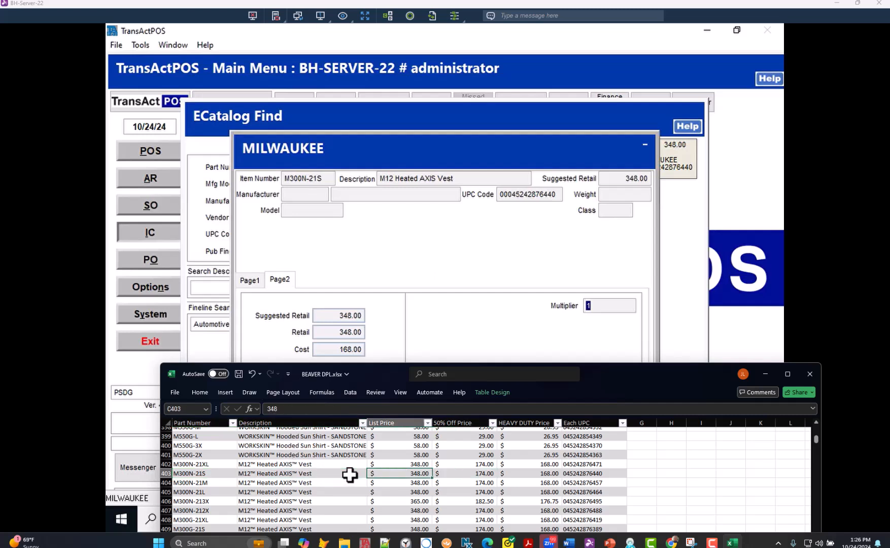
{"action": "key", "text": "Right"}
{"action": "key", "text": "Right"}
{"action": "key", "text": "Left"}
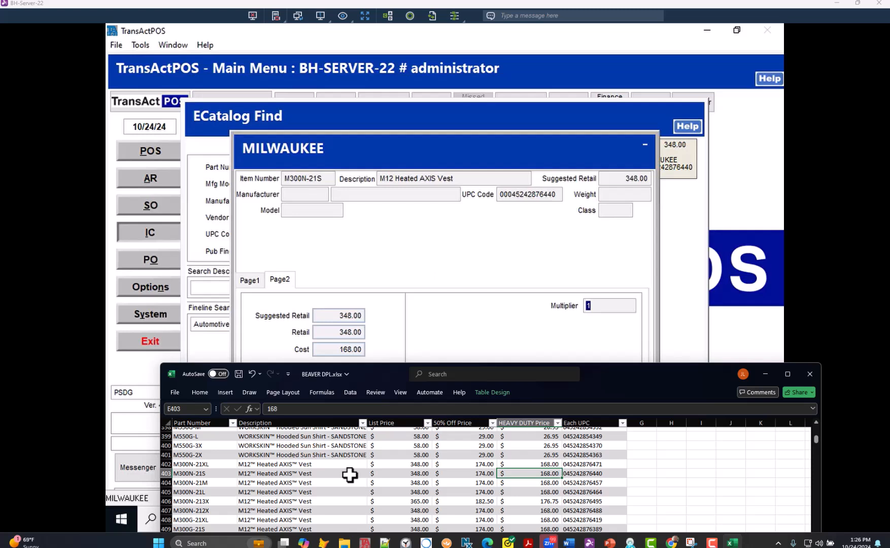
{"action": "key", "text": "Right"}
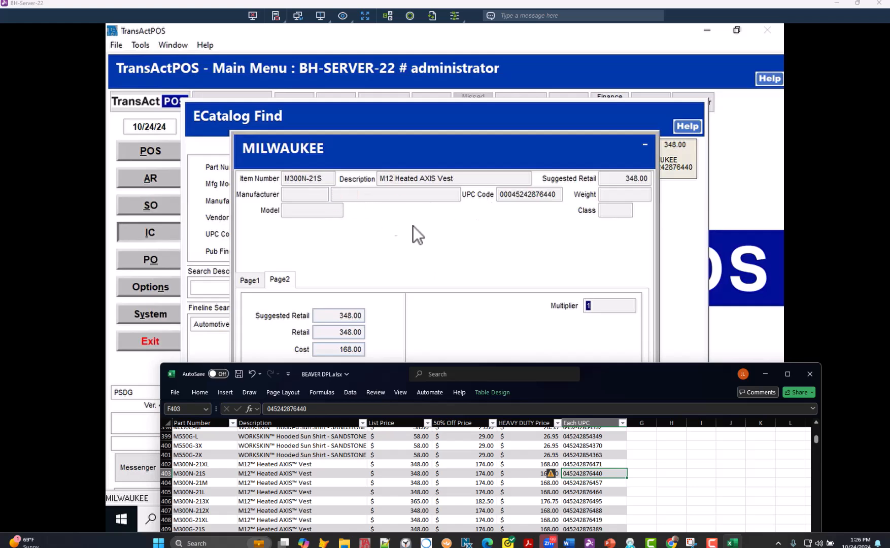
- Move the price list out of the way and close the M300N-21S item and the electronic catalog search
{"action": "left_click_drag", "start_coordinate": [604, 373], "coordinate": [0, 221]}
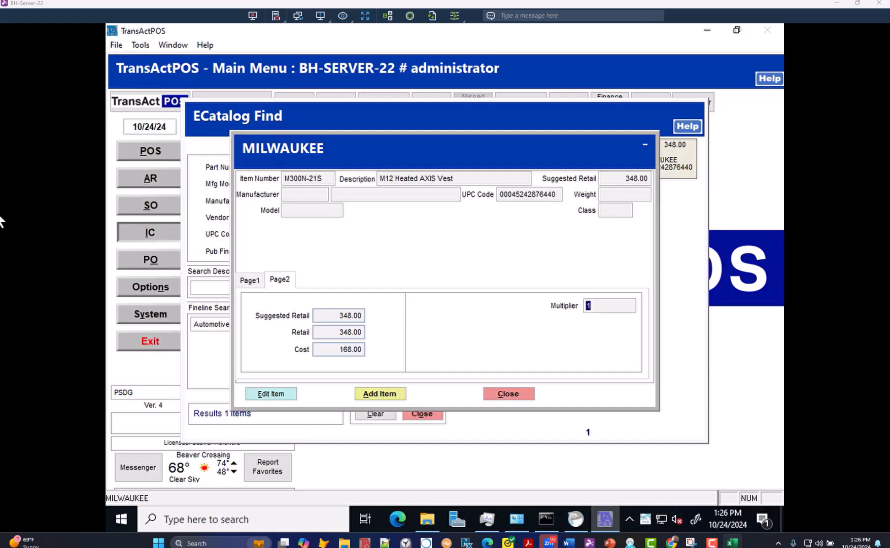
{"action": "left_click", "coordinate": [515, 393]}
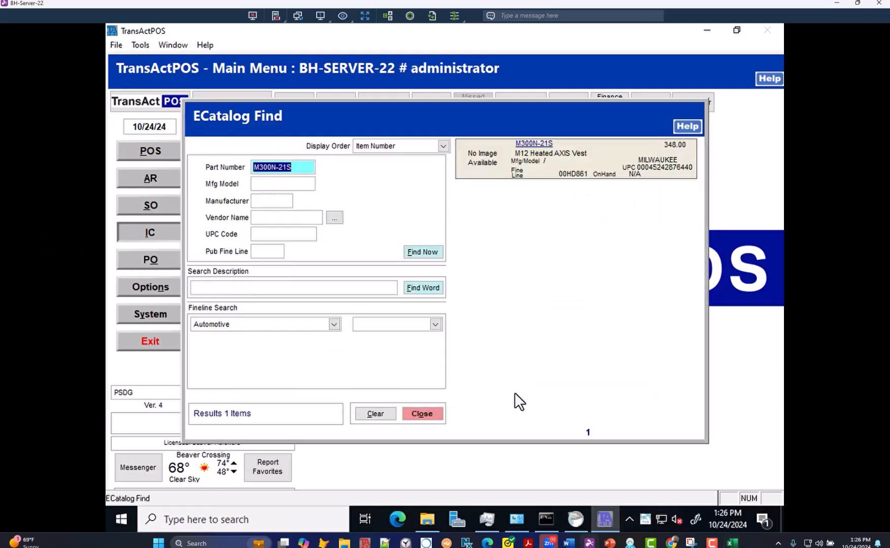
{"action": "left_click", "coordinate": [423, 413]}
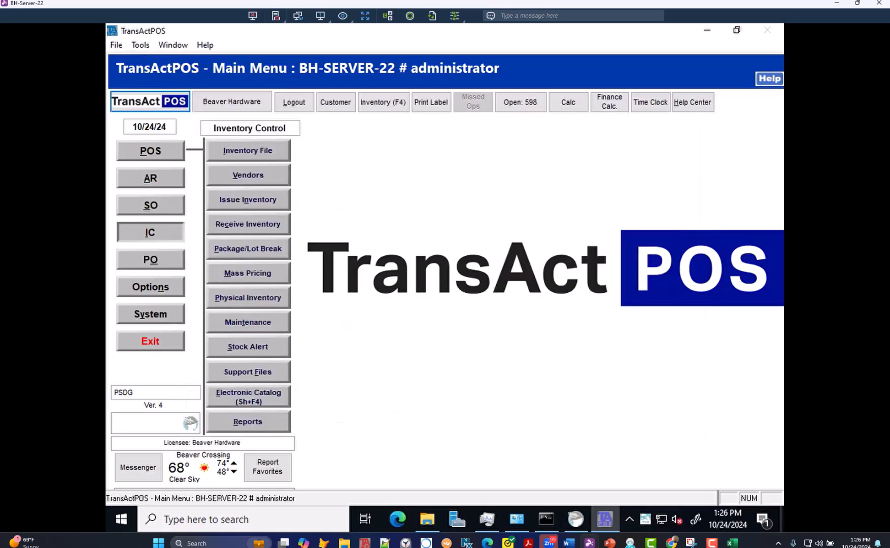